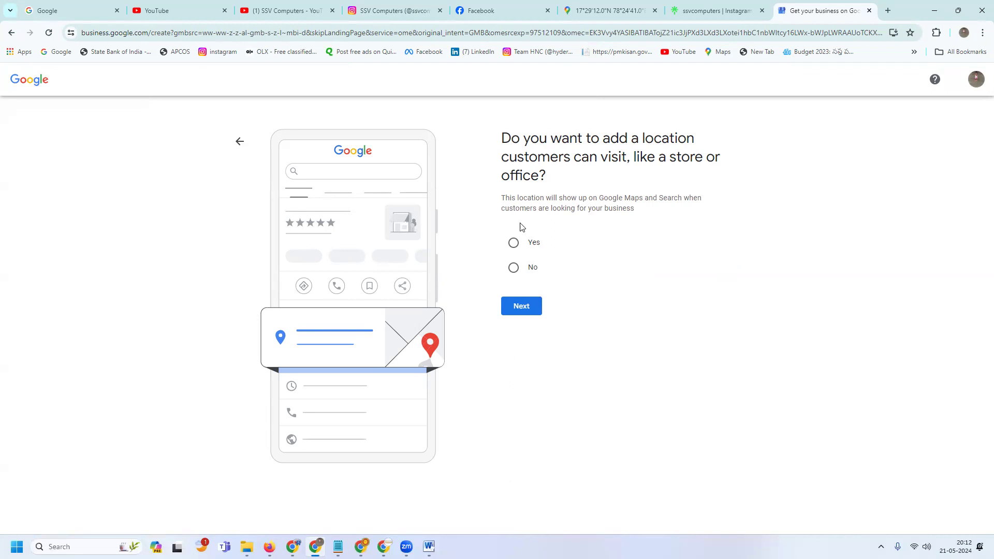
Answer Yes to adding a location customers can visit and continue to the business address form
{"action": "left_click", "coordinate": [513, 243]}
{"action": "left_click", "coordinate": [512, 308]}
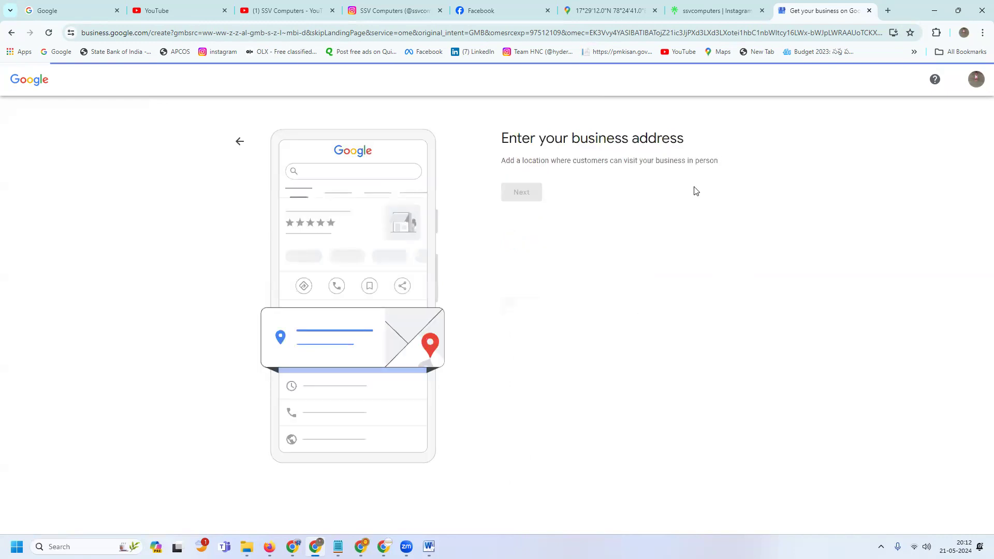
Copy the first part of the shop's address from the Notepad note into the street address field of the business form
{"action": "left_click", "coordinate": [338, 547]}
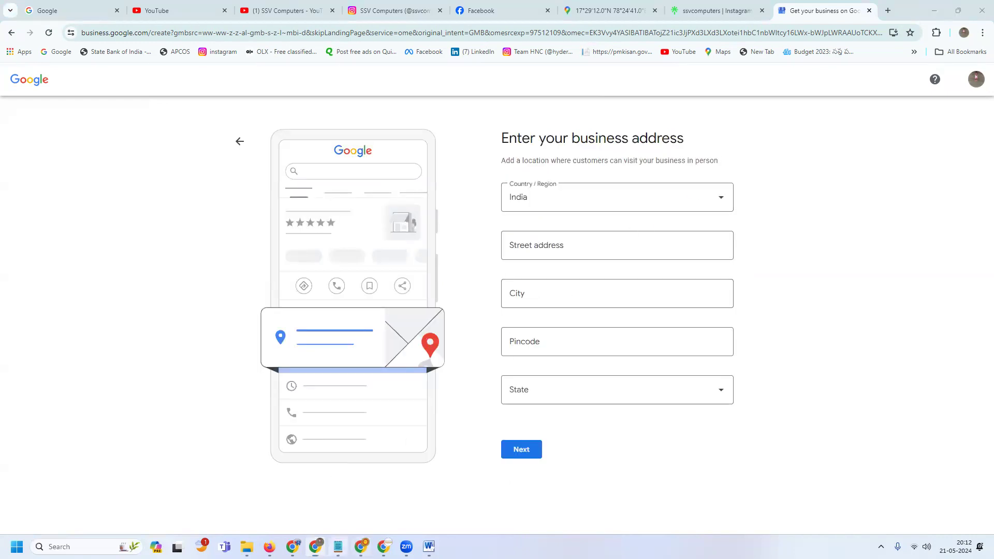
{"action": "left_click_drag", "start_coordinate": [39, 97], "coordinate": [354, 96]}
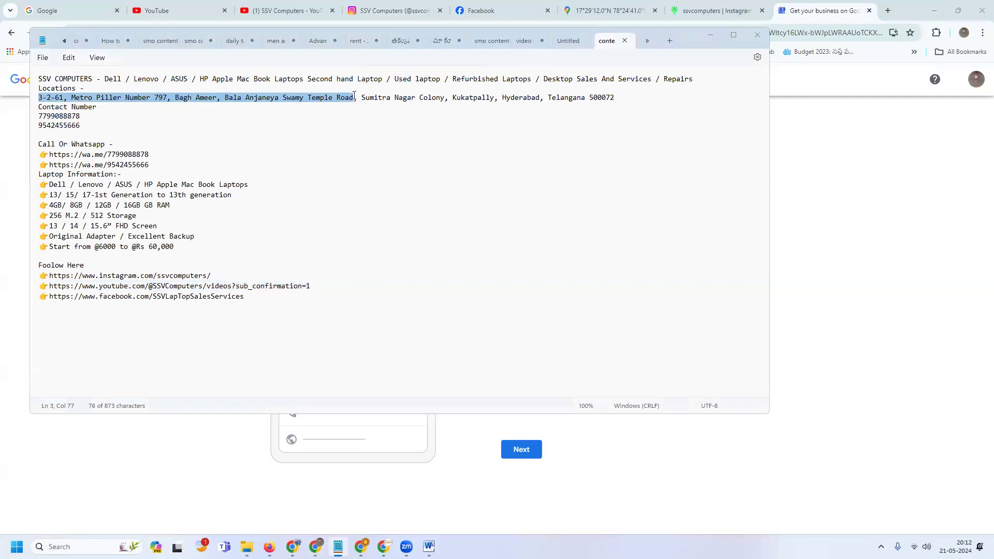
{"action": "key", "text": "ctrl+c"}
{"action": "key", "text": "alt+Tab"}
{"action": "left_click", "coordinate": [524, 244]}
{"action": "key", "text": "ctrl+v"}
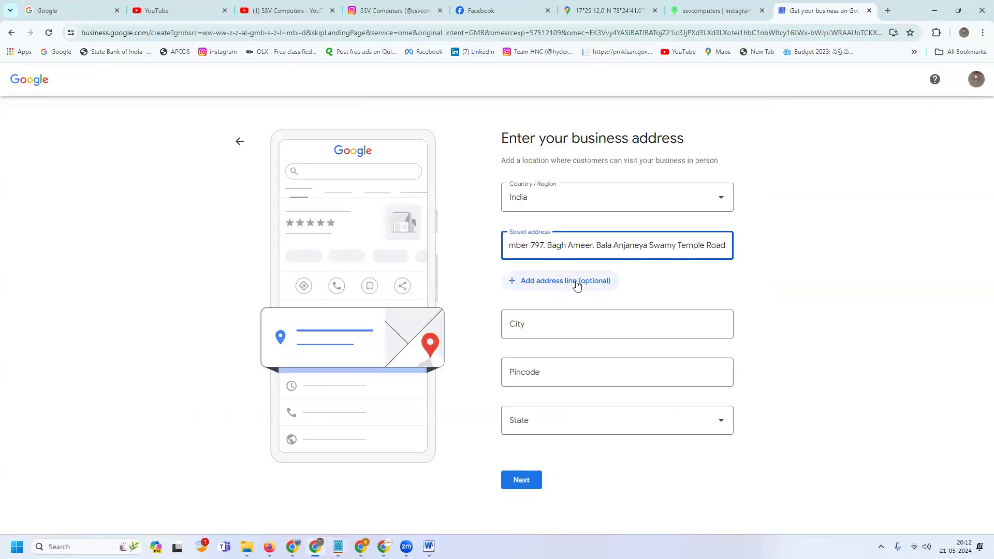
Add a second street address line and fill it with the colony and locality copied from the Notepad note
{"action": "left_click", "coordinate": [576, 285]}
{"action": "key", "text": "alt+Tab"}
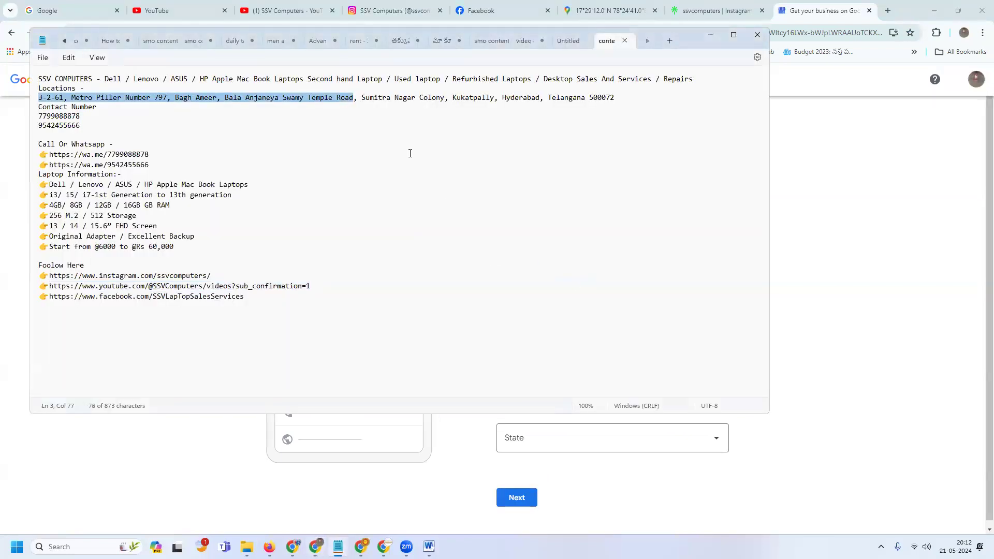
{"action": "left_click_drag", "start_coordinate": [362, 98], "coordinate": [495, 96]}
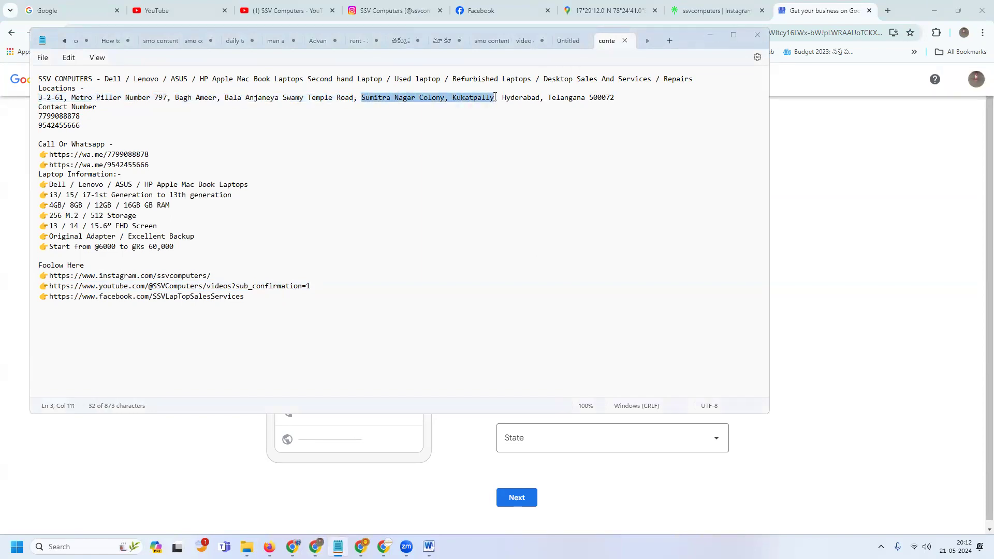
{"action": "key", "text": "alt+Tab"}
{"action": "key", "text": "ctrl+v"}
Enter Hyderabad as the city and fill in the pincode copied from the Notepad note
{"action": "left_click", "coordinate": [523, 369]}
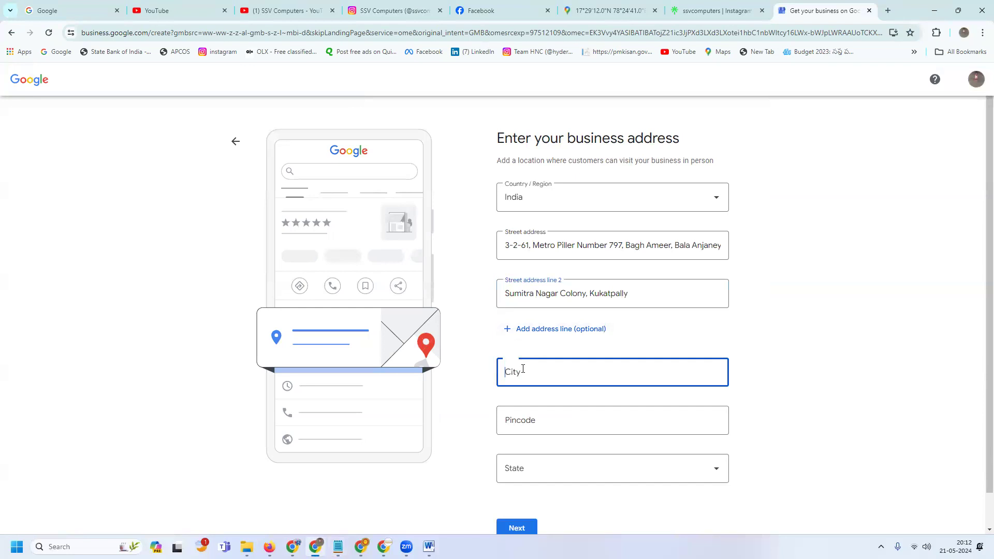
{"action": "type", "text": "Hyderabad"}
{"action": "key", "text": "alt+Tab"}
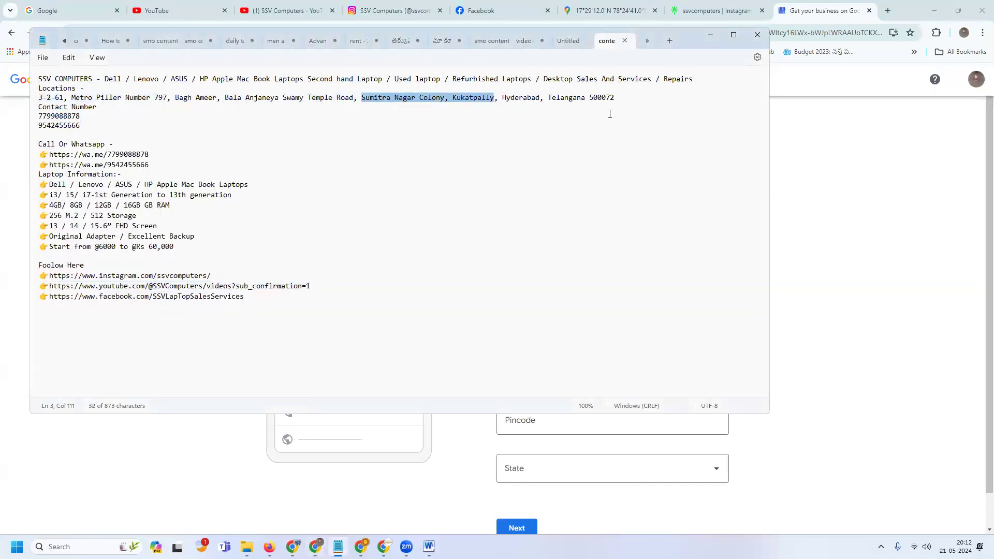
{"action": "double_click", "coordinate": [602, 98]}
{"action": "key", "text": "ctrl+c"}
{"action": "key", "text": "alt+Tab"}
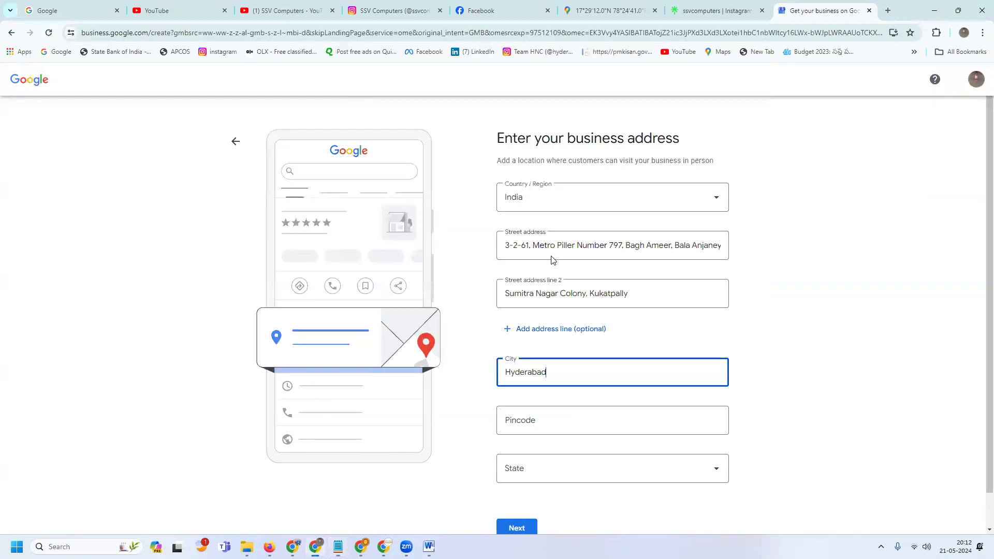
{"action": "left_click", "coordinate": [533, 422]}
{"action": "key", "text": "ctrl+v"}
Set the state to Telangana and submit the completed business address with India as the country
{"action": "left_click", "coordinate": [537, 469]}
{"action": "scroll", "coordinate": [555, 409], "scroll_direction": "down", "scroll_amount": 10}
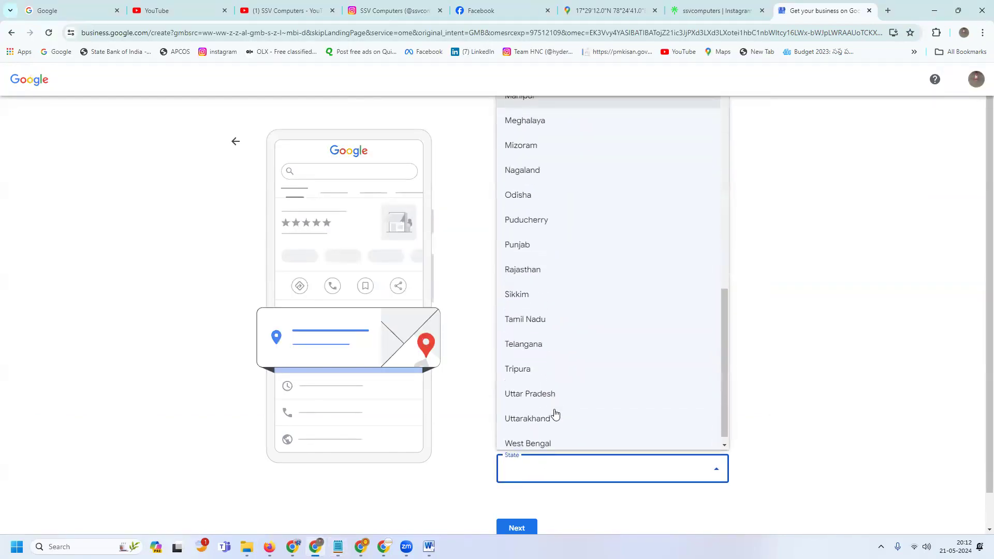
{"action": "left_click", "coordinate": [556, 345]}
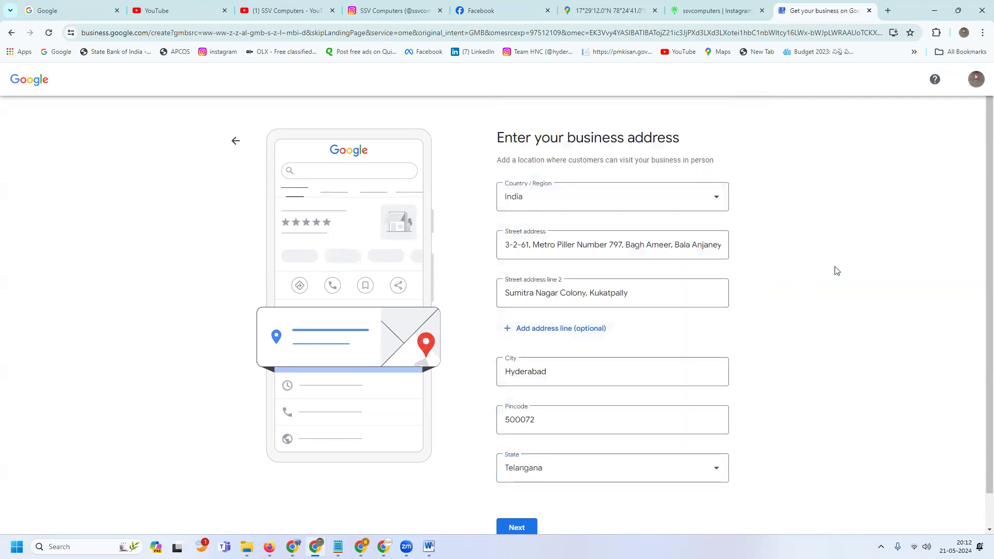
{"action": "scroll", "coordinate": [831, 271], "scroll_direction": "down", "scroll_amount": 1}
{"action": "scroll", "coordinate": [824, 287], "scroll_direction": "up", "scroll_amount": 1}
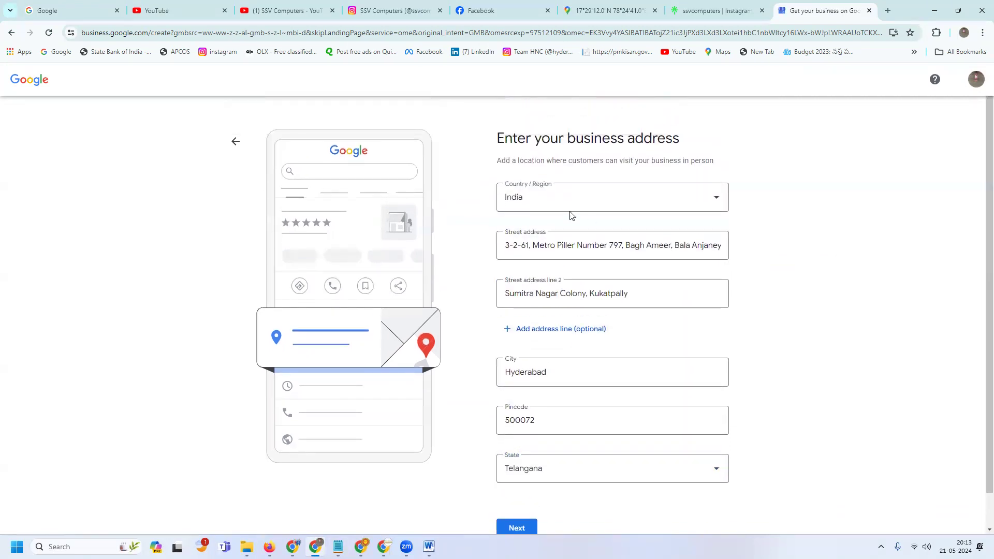
{"action": "left_click", "coordinate": [542, 203]}
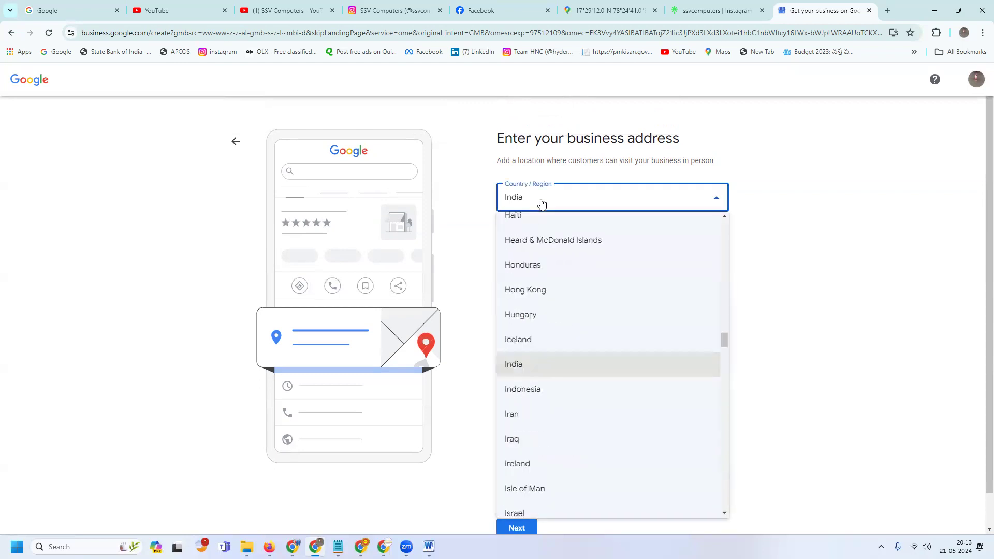
{"action": "left_click", "coordinate": [541, 203]}
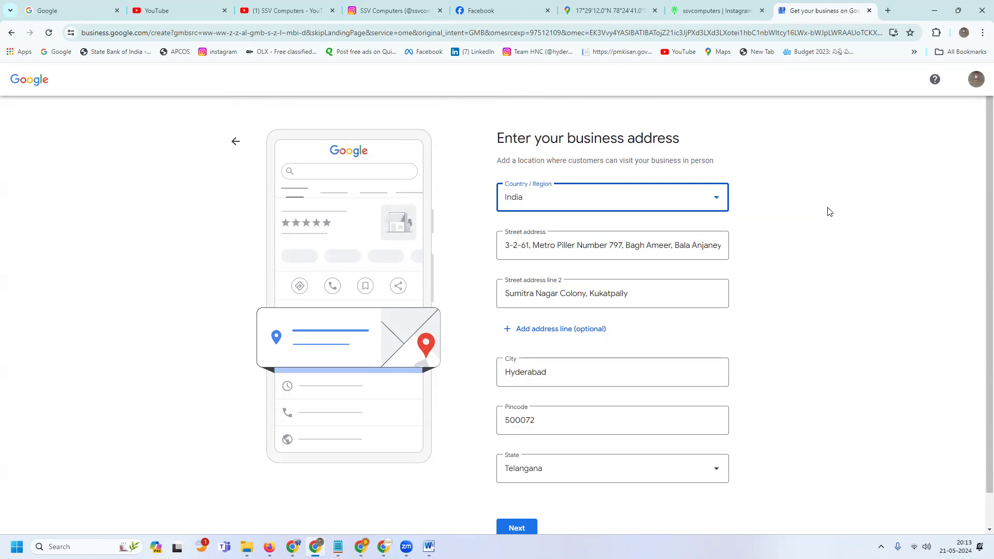
{"action": "scroll", "coordinate": [834, 228], "scroll_direction": "down", "scroll_amount": 1}
{"action": "left_click", "coordinate": [517, 491]}
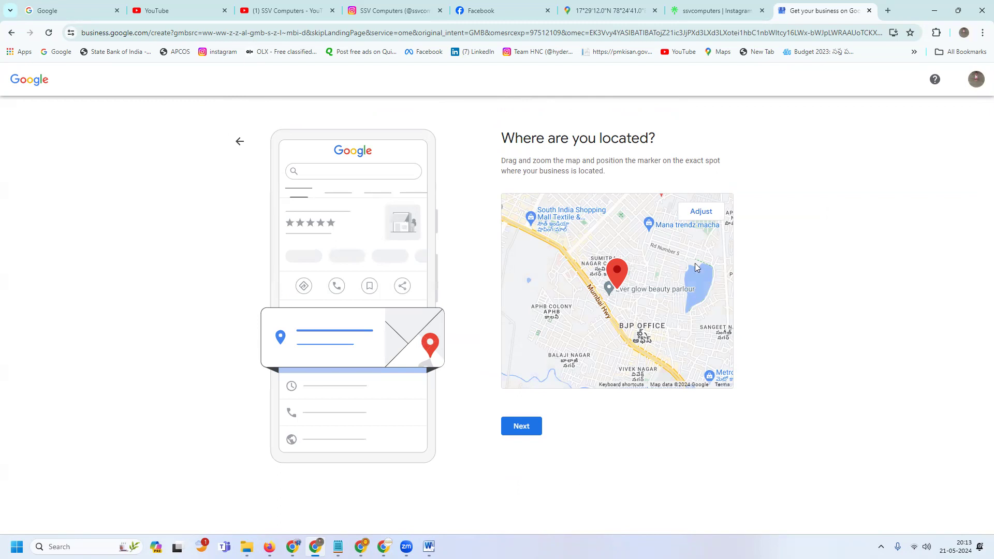
Check the shop's pin in the Google Maps tab and adjust the form's location marker towards the temple road junction east of the highway
{"action": "left_click", "coordinate": [600, 15]}
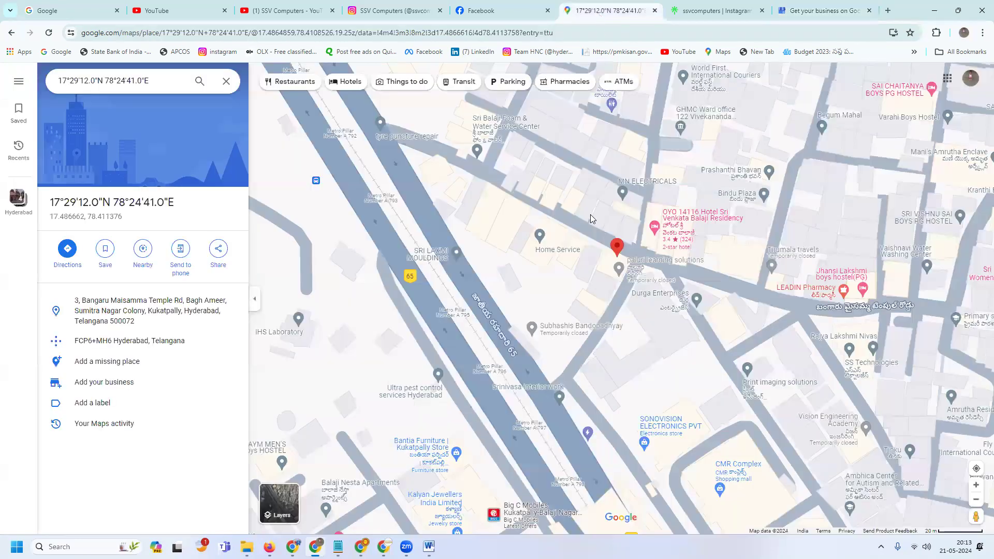
{"action": "scroll", "coordinate": [591, 219], "scroll_direction": "down", "scroll_amount": 2}
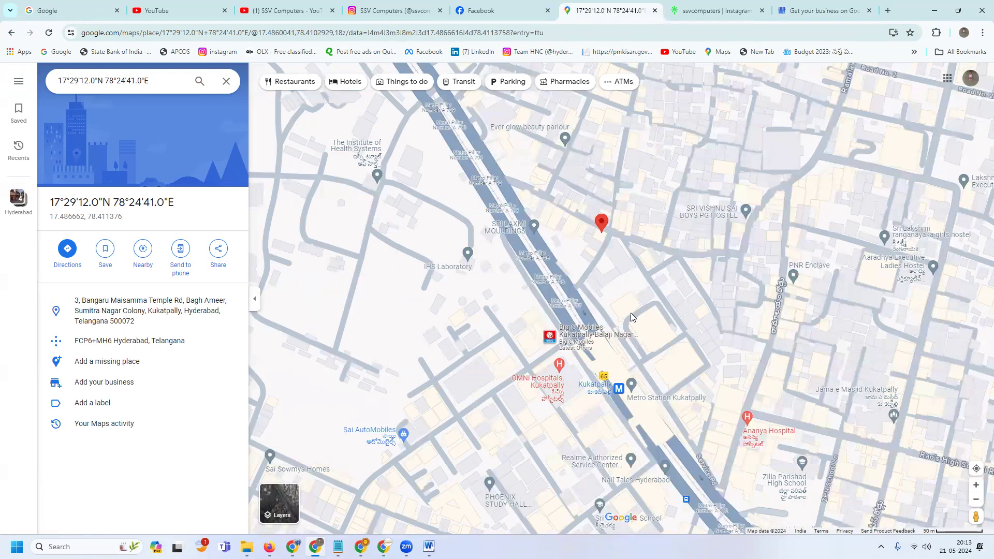
{"action": "left_click", "coordinate": [788, 10]}
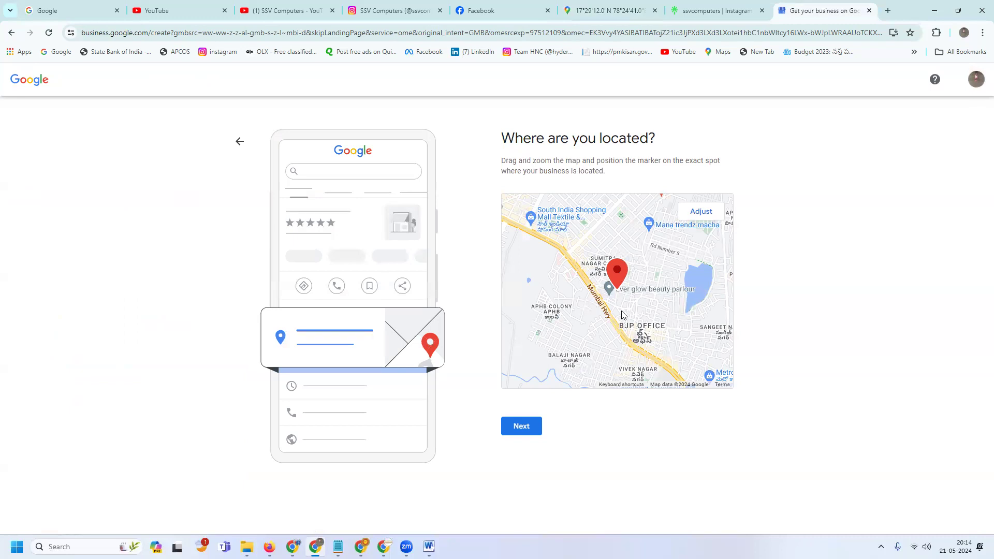
{"action": "left_click", "coordinate": [700, 210]}
{"action": "scroll", "coordinate": [629, 304], "scroll_direction": "up", "scroll_amount": 4}
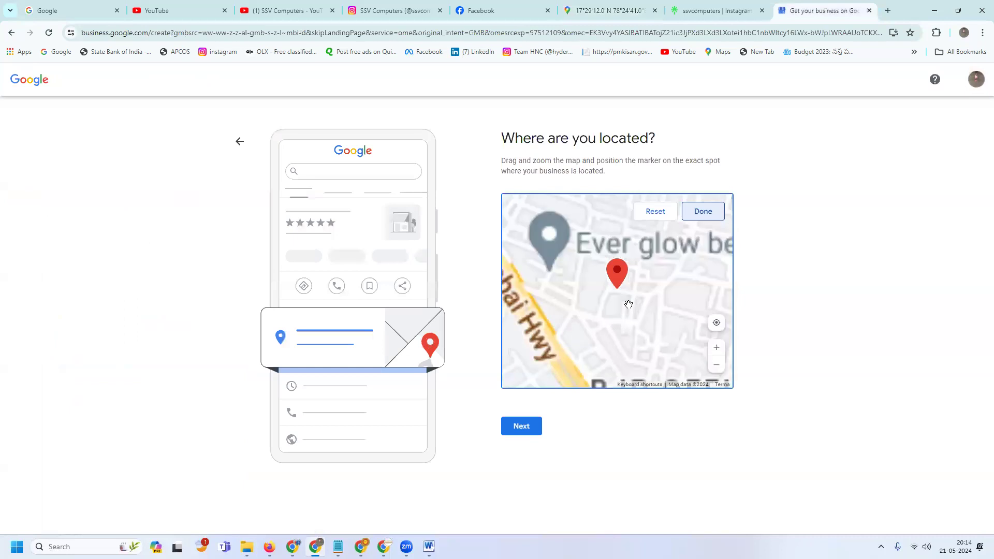
{"action": "scroll", "coordinate": [630, 304], "scroll_direction": "down", "scroll_amount": 2}
{"action": "scroll", "coordinate": [633, 306], "scroll_direction": "up", "scroll_amount": 2}
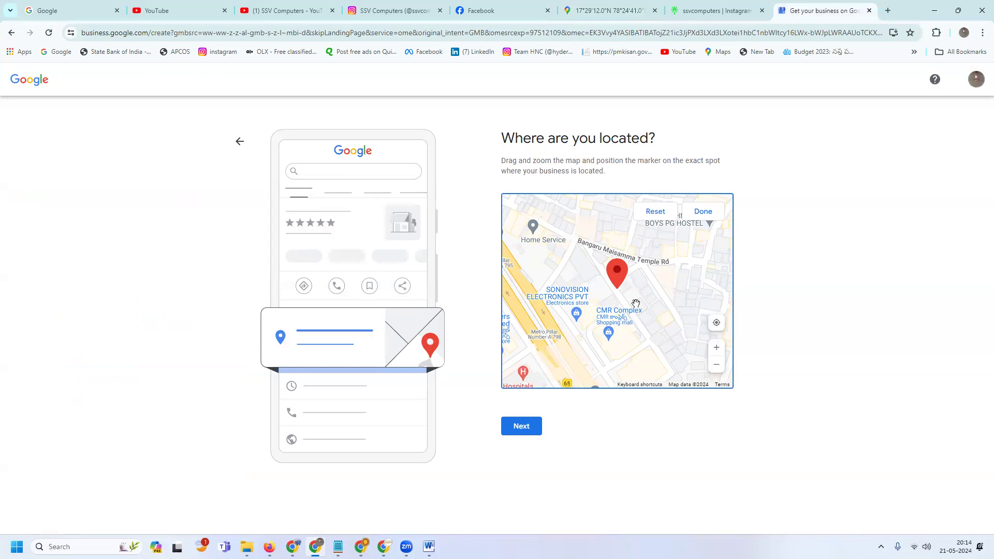
{"action": "scroll", "coordinate": [636, 304], "scroll_direction": "down", "scroll_amount": 2}
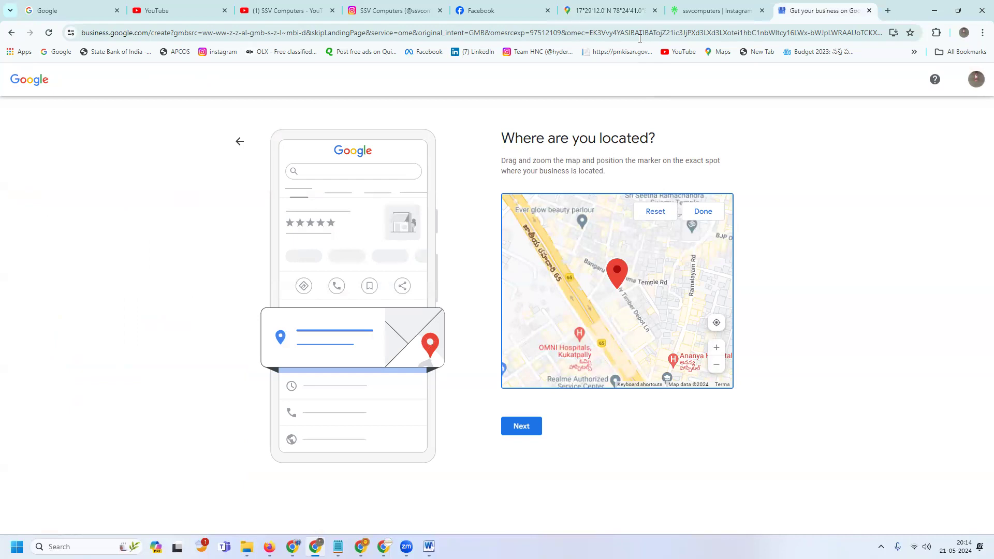
Recheck the pin's surroundings in Google Maps and move the form's marker onto the corner building by paluri learning solutions
{"action": "left_click", "coordinate": [619, 15]}
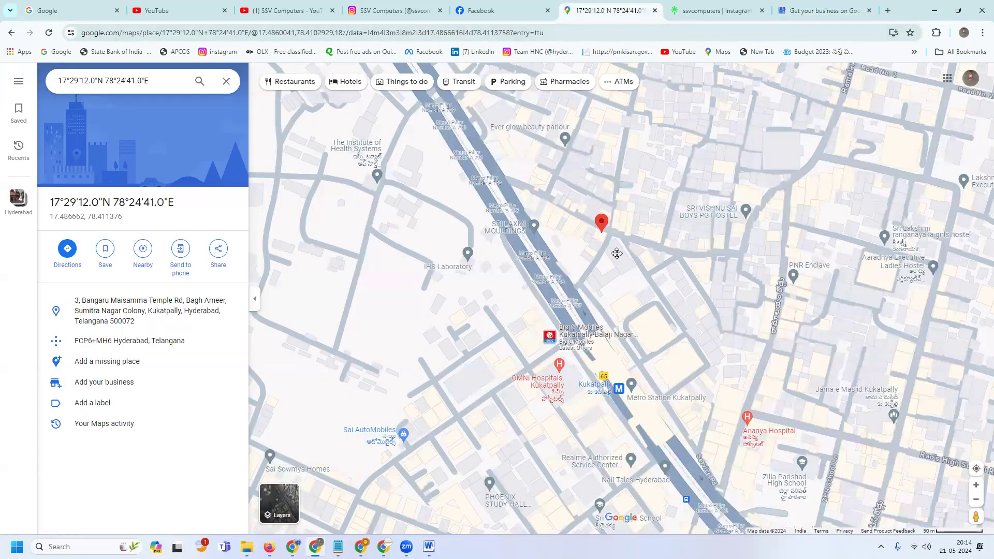
{"action": "left_click_drag", "start_coordinate": [616, 253], "coordinate": [655, 297]}
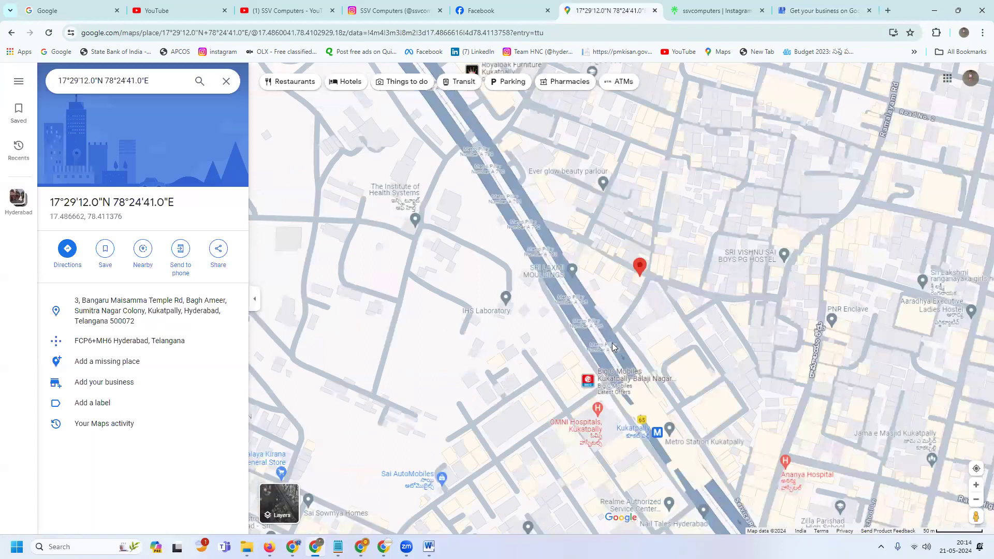
{"action": "key", "text": "ctrl+9"}
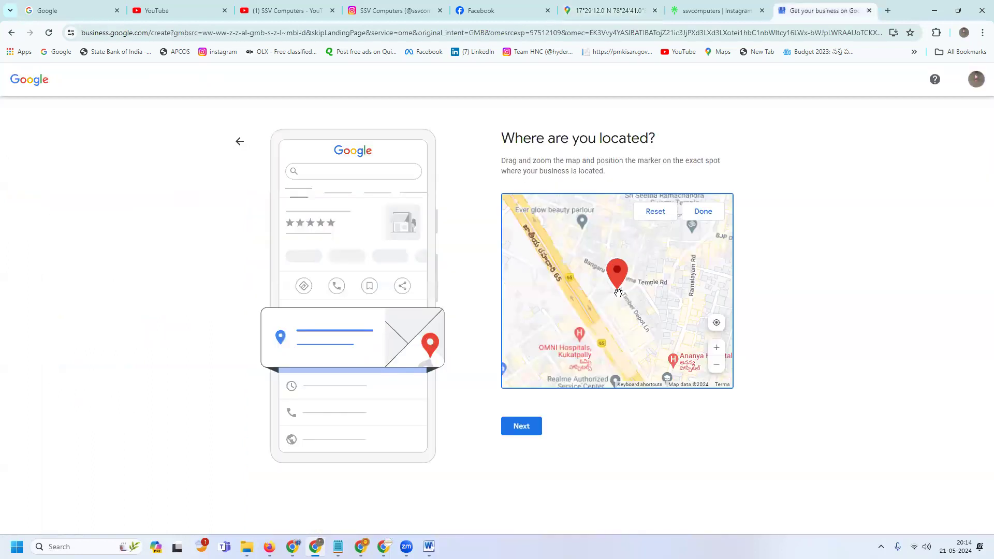
{"action": "scroll", "coordinate": [618, 292], "scroll_direction": "up", "scroll_amount": 2}
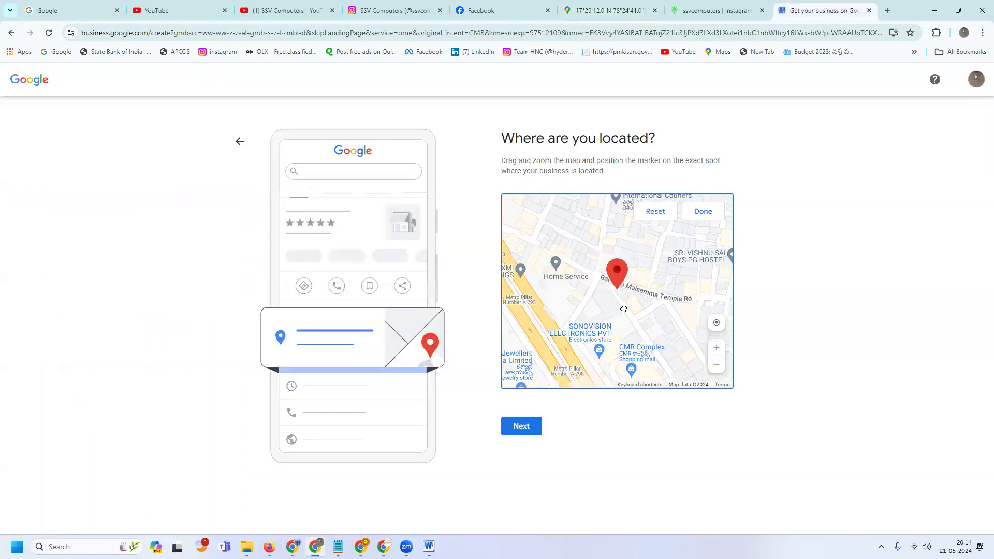
{"action": "scroll", "coordinate": [623, 309], "scroll_direction": "up", "scroll_amount": 2}
{"action": "left_click_drag", "start_coordinate": [638, 297], "coordinate": [662, 318]}
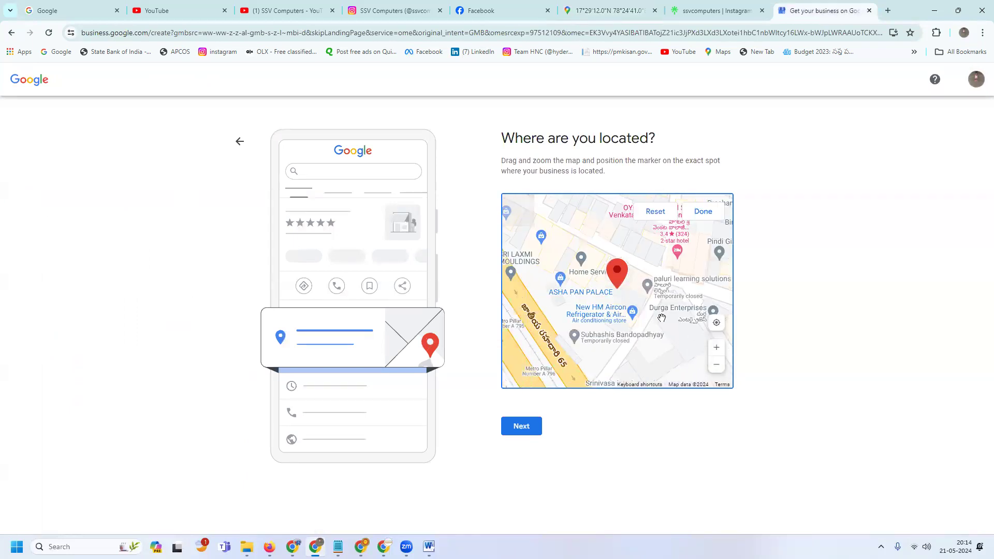
{"action": "scroll", "coordinate": [662, 318], "scroll_direction": "up", "scroll_amount": 3}
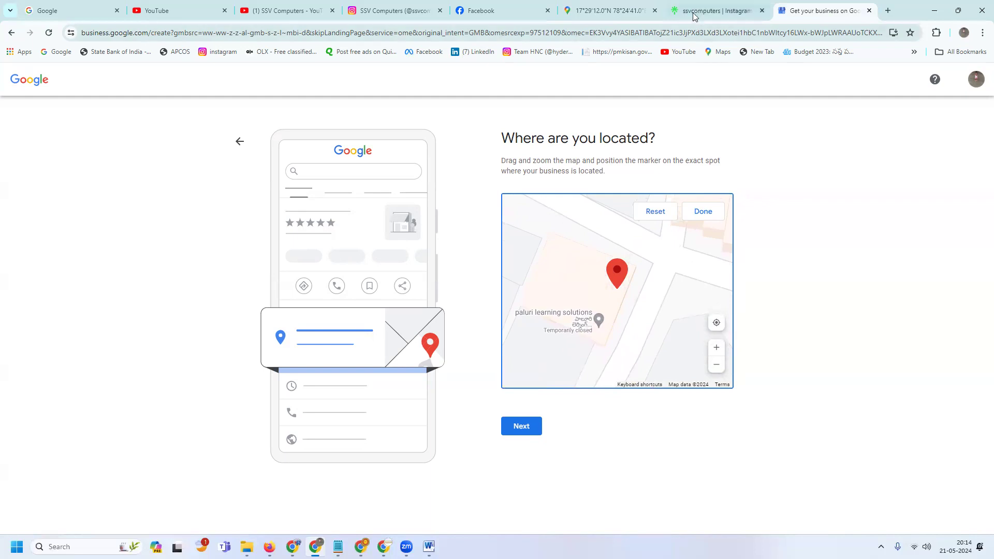
Compare with the Google Maps pin again and reposition the form's marker between Home Service and paluri learning solutions
{"action": "left_click", "coordinate": [638, 17]}
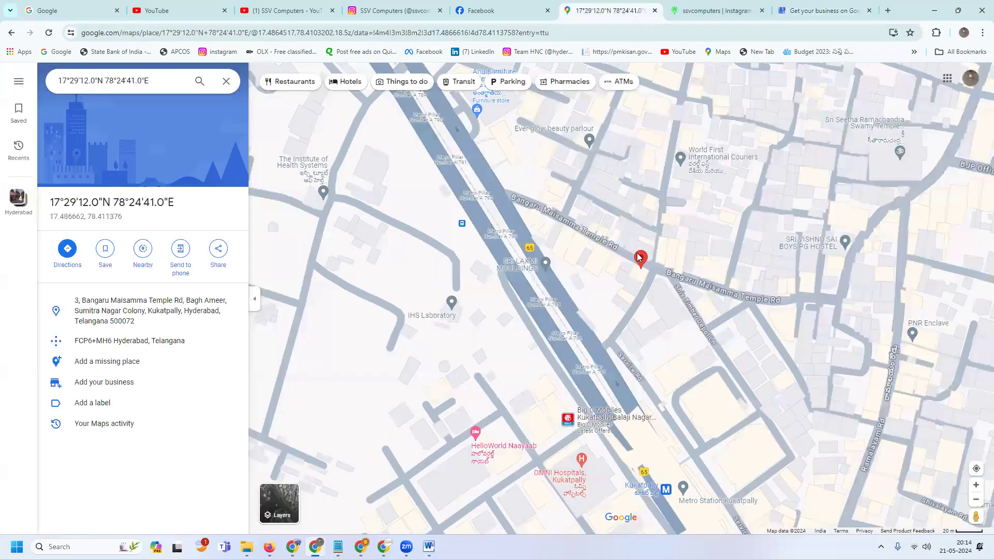
{"action": "scroll", "coordinate": [638, 258], "scroll_direction": "down", "scroll_amount": 1}
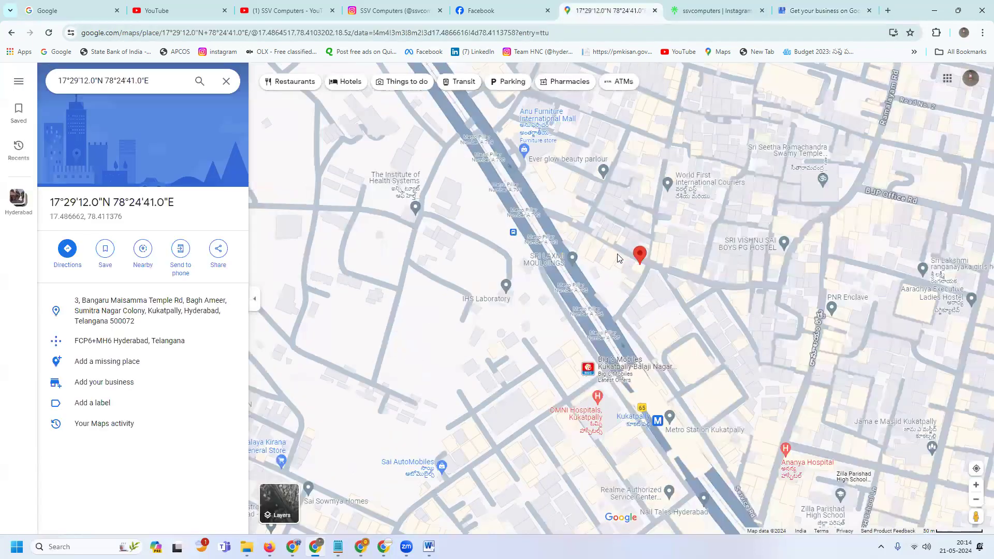
{"action": "scroll", "coordinate": [618, 257], "scroll_direction": "up", "scroll_amount": 1}
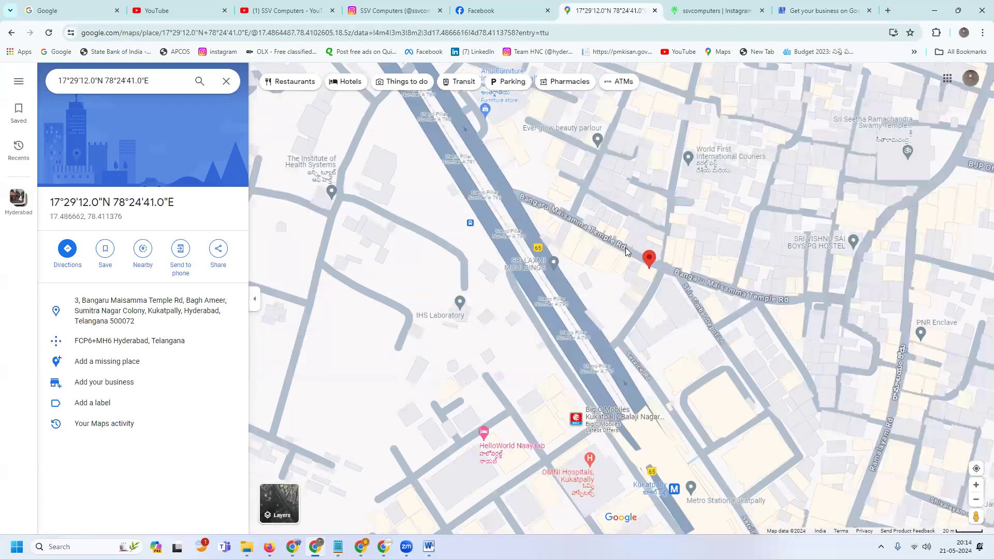
{"action": "left_click", "coordinate": [788, 11]}
{"action": "scroll", "coordinate": [630, 278], "scroll_direction": "down", "scroll_amount": 3}
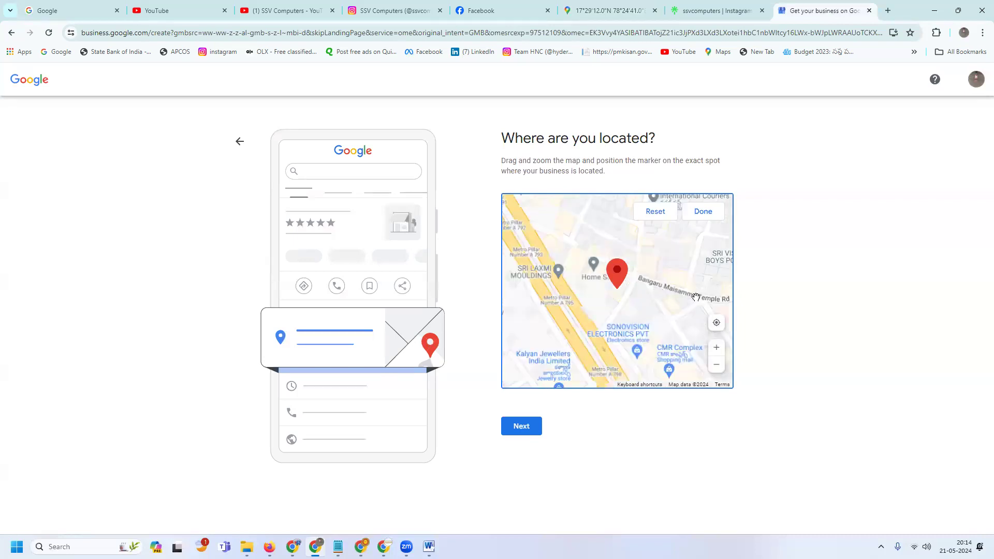
{"action": "scroll", "coordinate": [695, 297], "scroll_direction": "down", "scroll_amount": 2}
{"action": "scroll", "coordinate": [692, 297], "scroll_direction": "up", "scroll_amount": 2}
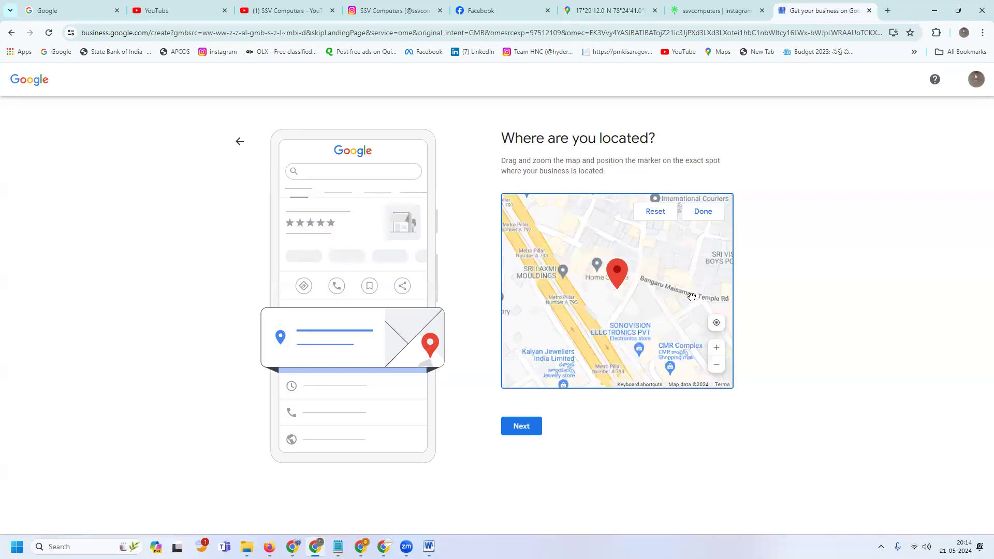
{"action": "scroll", "coordinate": [692, 297], "scroll_direction": "up", "scroll_amount": 2}
{"action": "left_click_drag", "start_coordinate": [662, 348], "coordinate": [674, 350]}
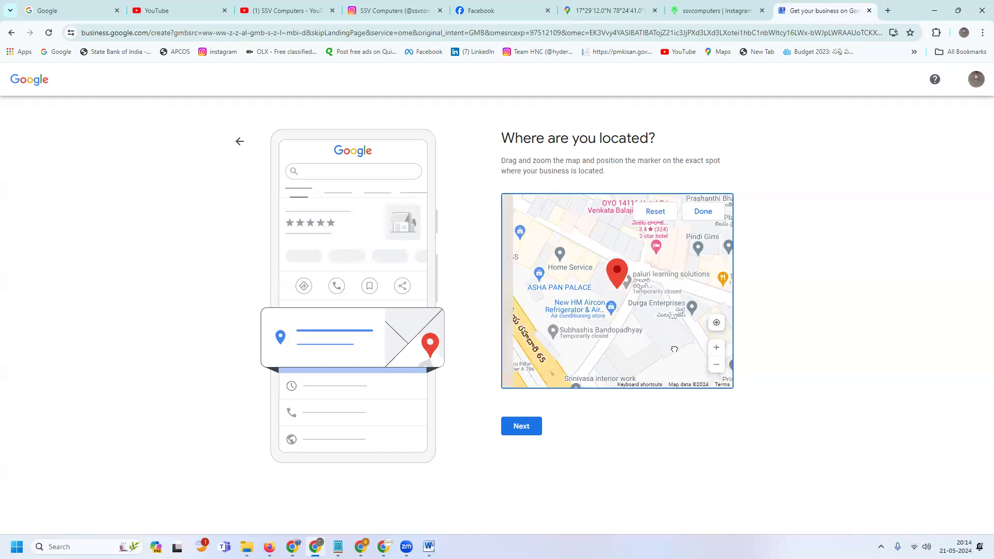
Move the form's location marker to the building's roadside corner northeast of paluri learning solutions
{"action": "scroll", "coordinate": [639, 330], "scroll_direction": "up", "scroll_amount": 1}
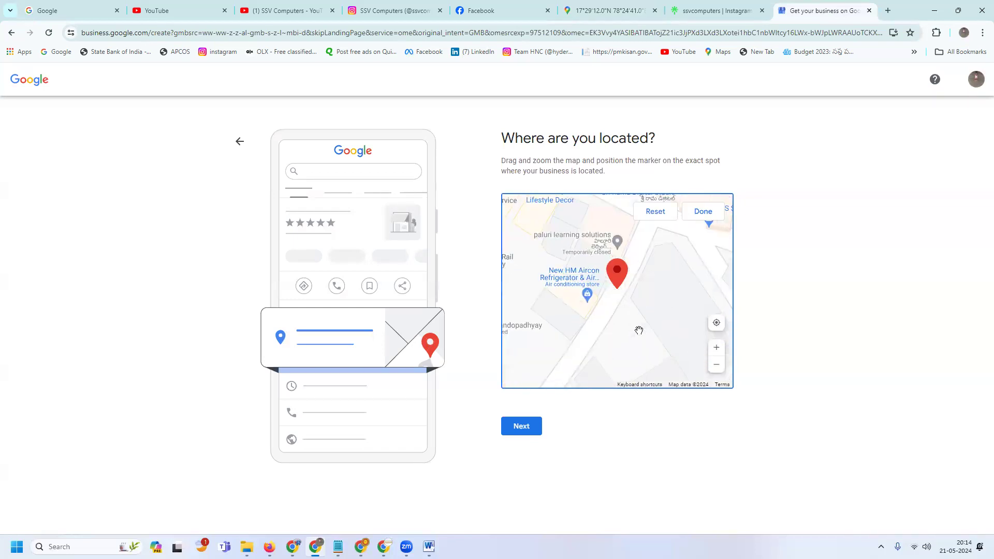
{"action": "left_click_drag", "start_coordinate": [647, 262], "coordinate": [646, 317]}
{"action": "scroll", "coordinate": [644, 317], "scroll_direction": "up", "scroll_amount": 1}
{"action": "scroll", "coordinate": [644, 317], "scroll_direction": "up", "scroll_amount": 1}
{"action": "left_click_drag", "start_coordinate": [646, 278], "coordinate": [682, 351]}
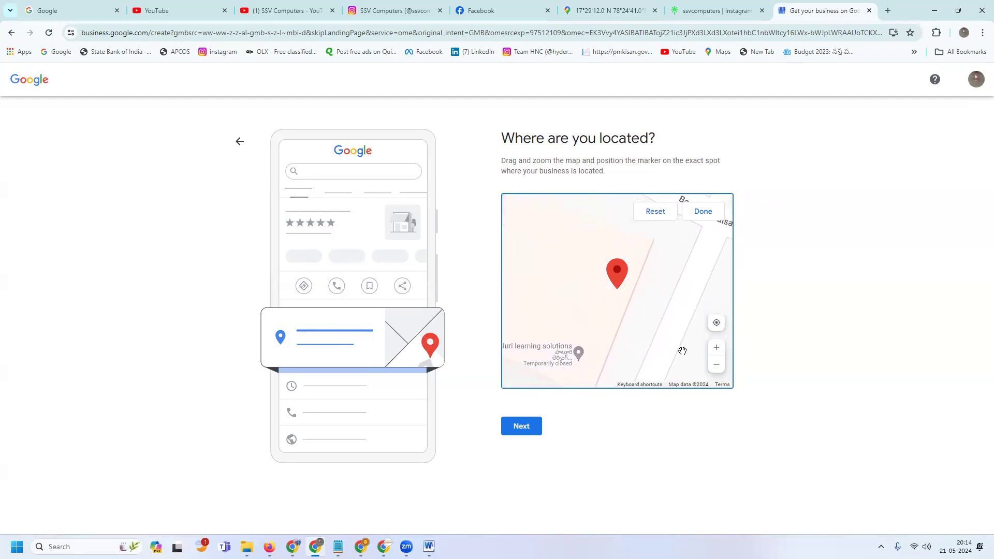
{"action": "scroll", "coordinate": [660, 301], "scroll_direction": "down", "scroll_amount": 1}
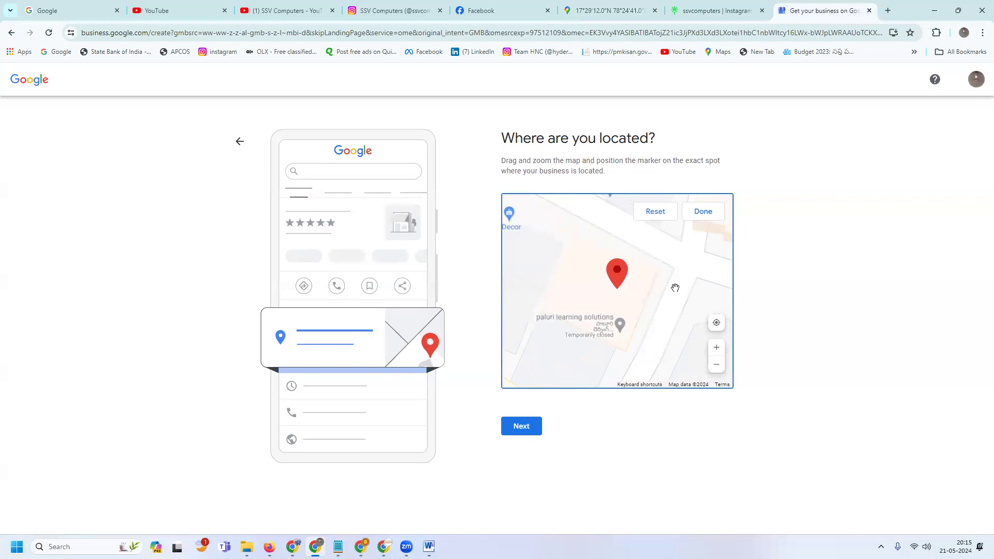
{"action": "scroll", "coordinate": [675, 288], "scroll_direction": "up", "scroll_amount": 1}
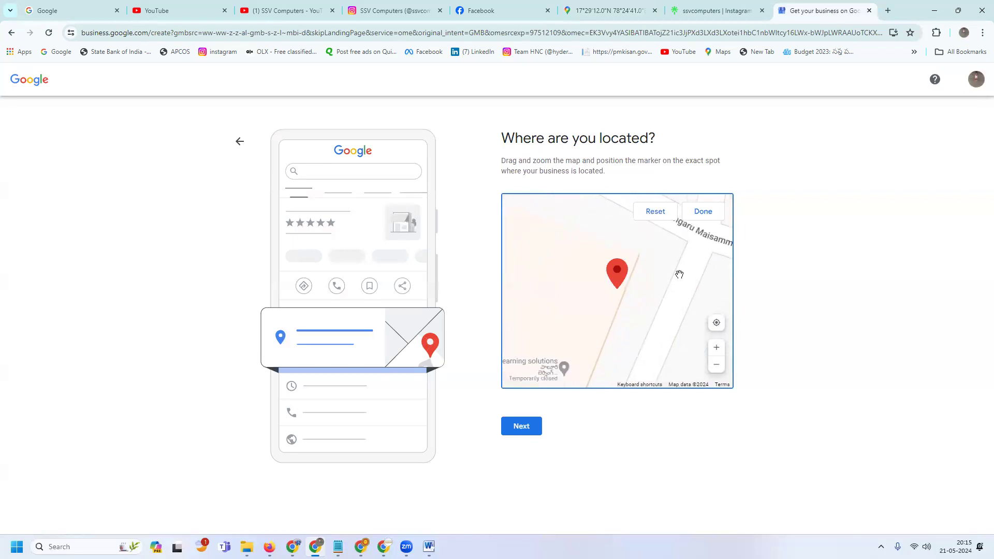
Compare with the Google Maps pin, shift the marker along the building's east edge beside paluri learning solutions, and submit the location
{"action": "left_click", "coordinate": [623, 5]}
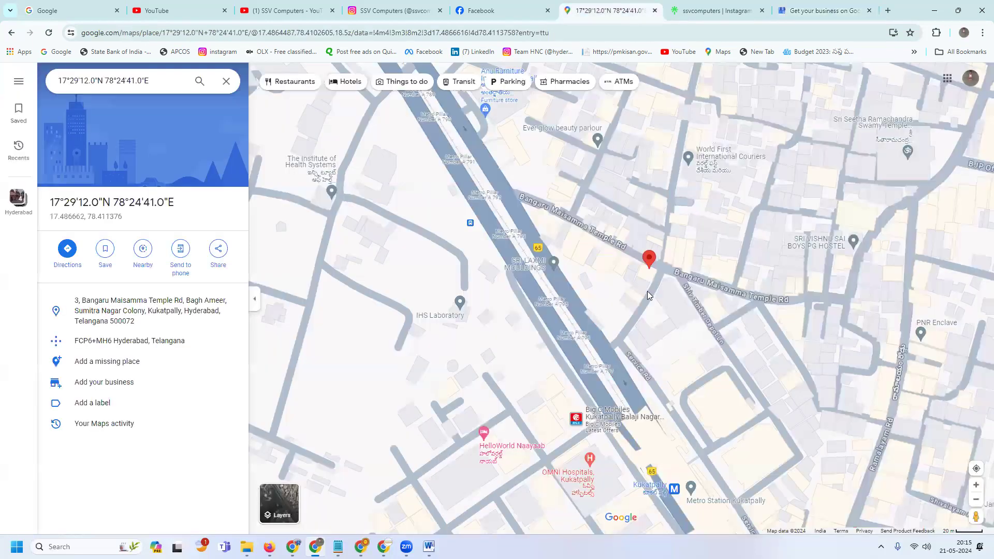
{"action": "scroll", "coordinate": [647, 291], "scroll_direction": "up", "scroll_amount": 2}
{"action": "scroll", "coordinate": [652, 207], "scroll_direction": "up", "scroll_amount": 1}
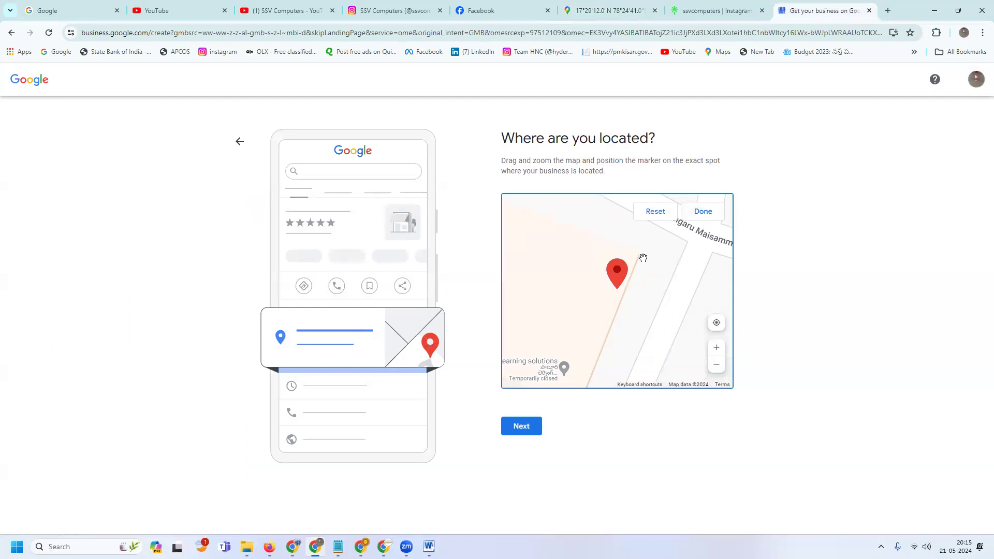
{"action": "left_click_drag", "start_coordinate": [623, 278], "coordinate": [642, 241]}
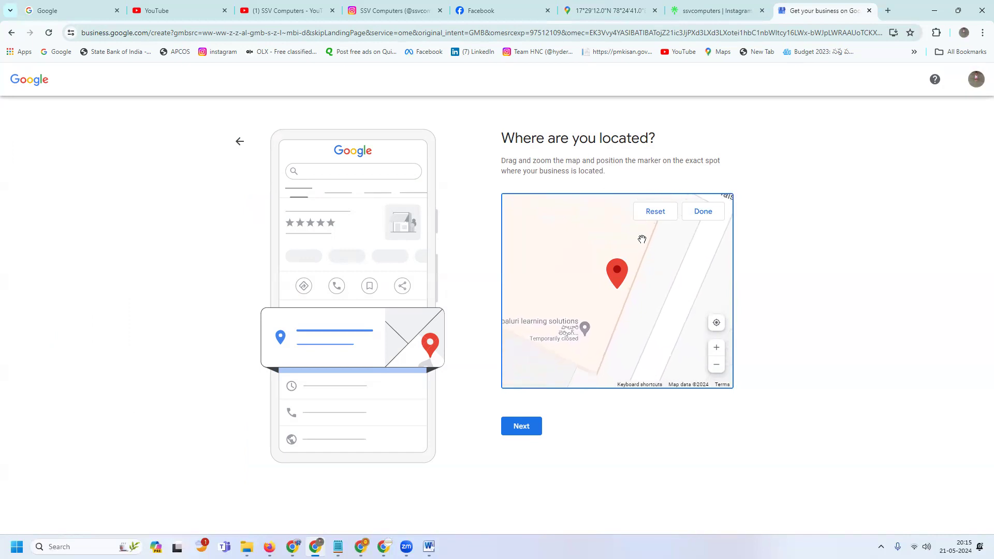
{"action": "left_click", "coordinate": [705, 217]}
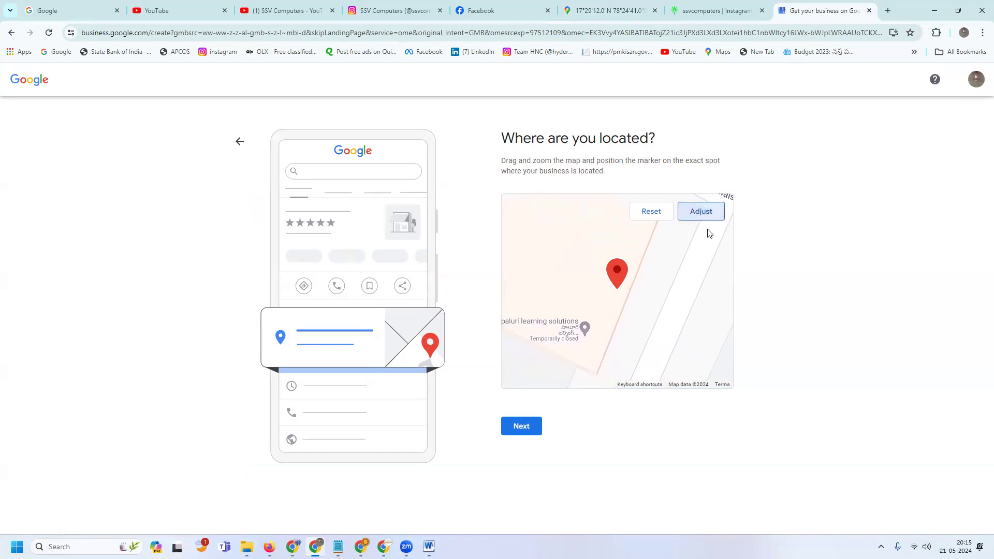
{"action": "left_click", "coordinate": [524, 426]}
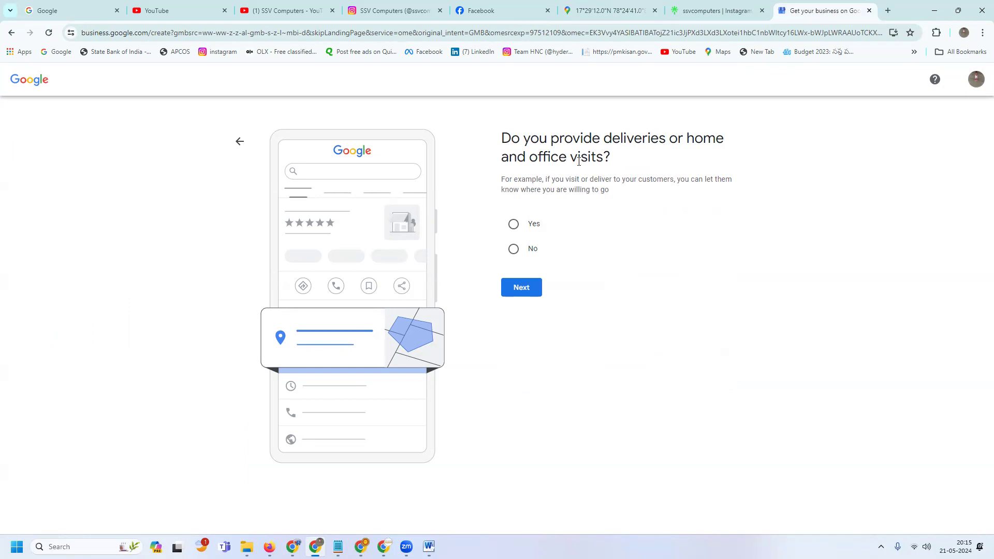
Answer Yes to providing deliveries or home and office visits and continue to the service areas
{"action": "left_click", "coordinate": [513, 224]}
{"action": "left_click_drag", "start_coordinate": [678, 179], "coordinate": [728, 196]}
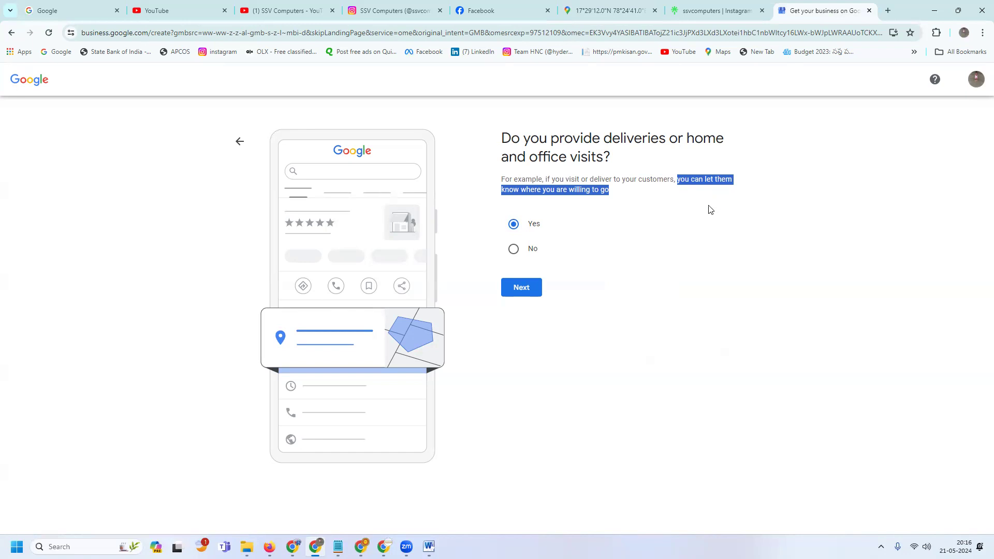
{"action": "left_click", "coordinate": [512, 291]}
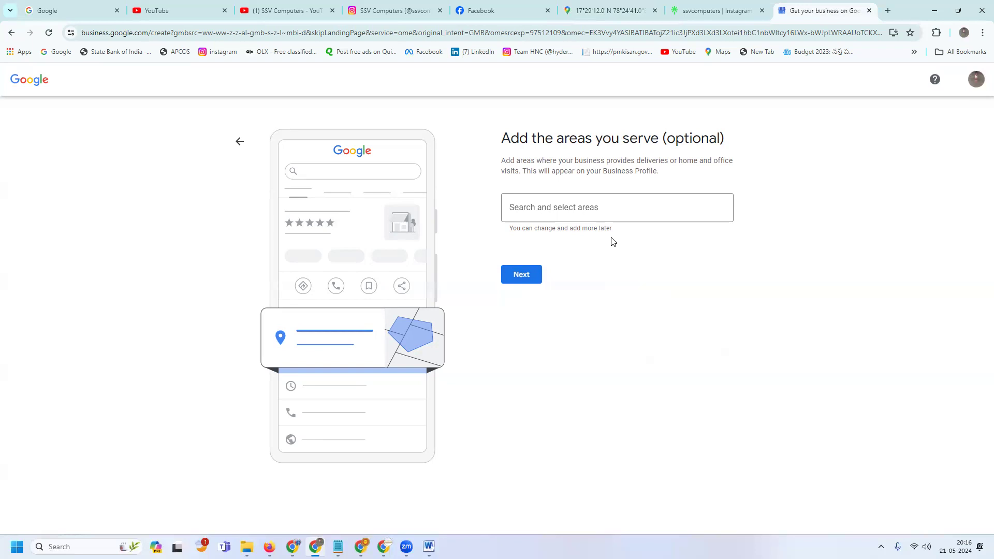
Add KPHB in Kukatpally, Miyapur in Telangana and Madhapur in Hyderabad as service areas
{"action": "left_click", "coordinate": [618, 204]}
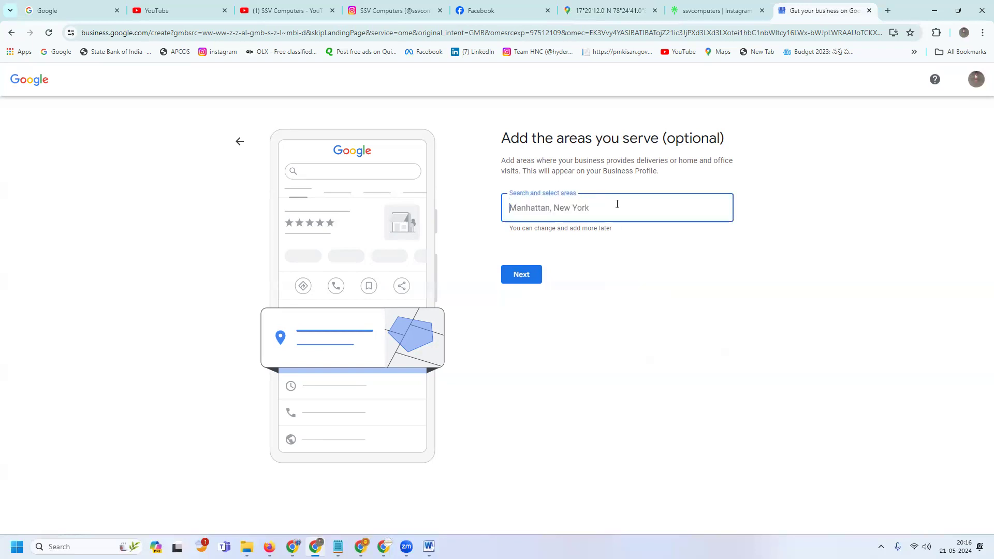
{"action": "type", "text": "kphb"}
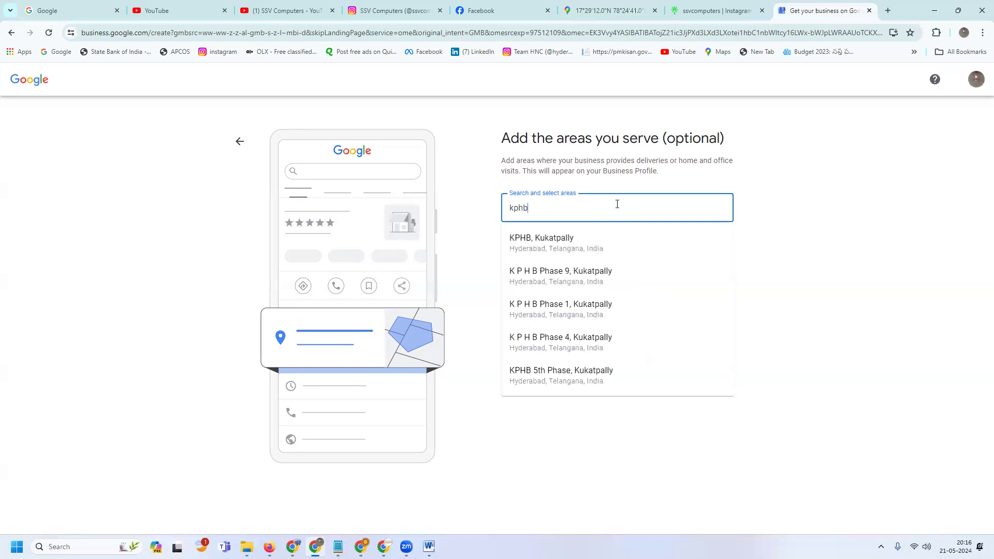
{"action": "left_click", "coordinate": [563, 243]}
{"action": "type", "text": "miya"}
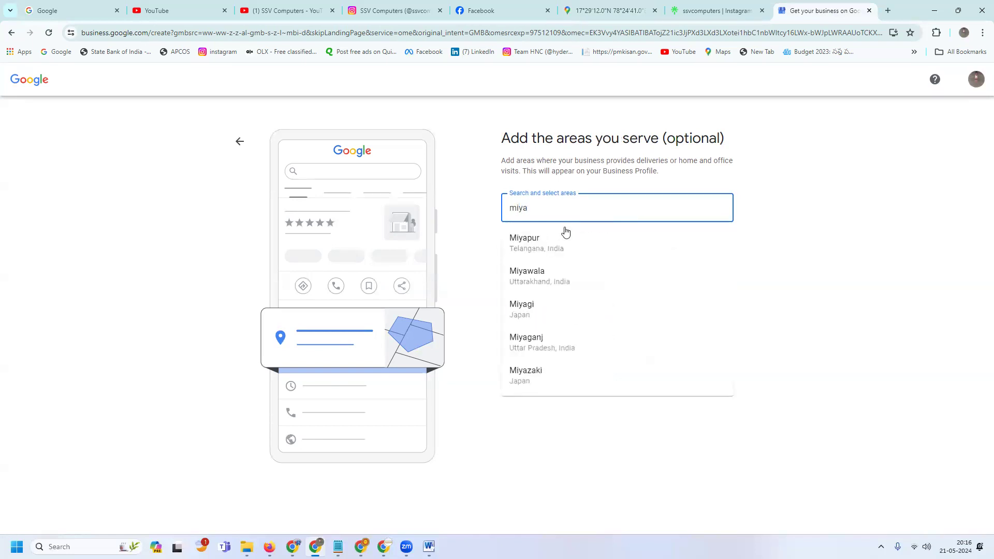
{"action": "left_click", "coordinate": [565, 239]}
{"action": "type", "text": "madh"}
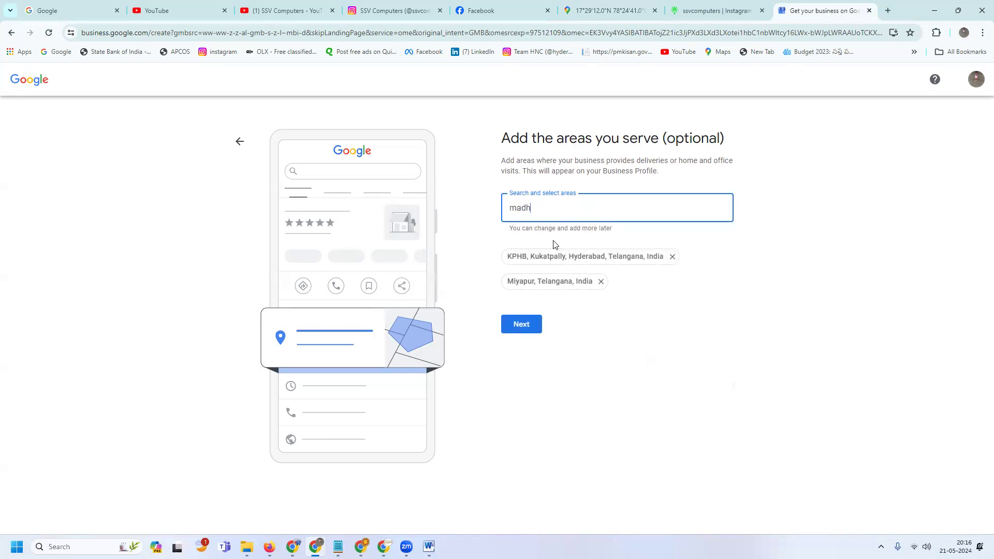
{"action": "left_click", "coordinate": [539, 276]}
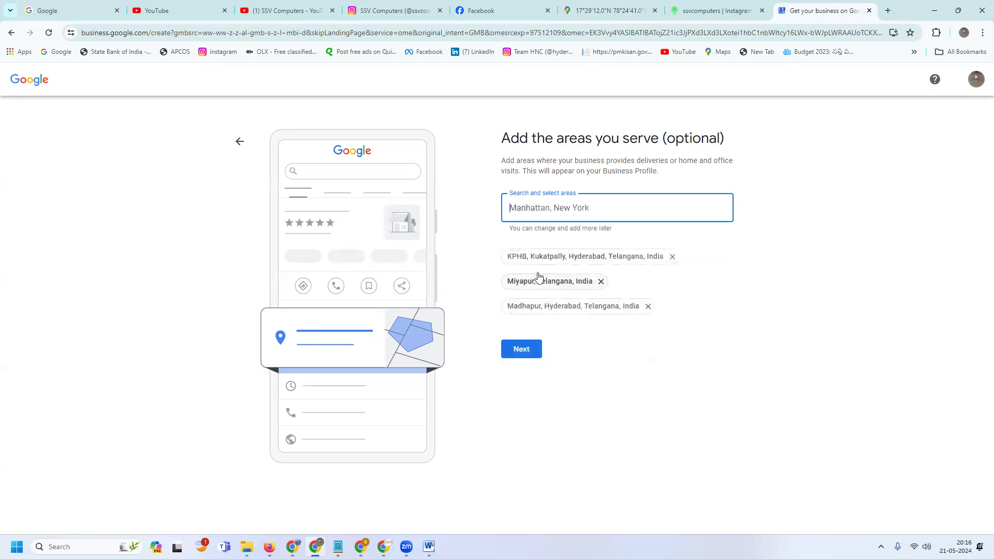
Add the Hyderabad localities Moosapet, Erragadda, Ameerpet and Pragathi Nagar as service areas
{"action": "type", "text": "moosa"}
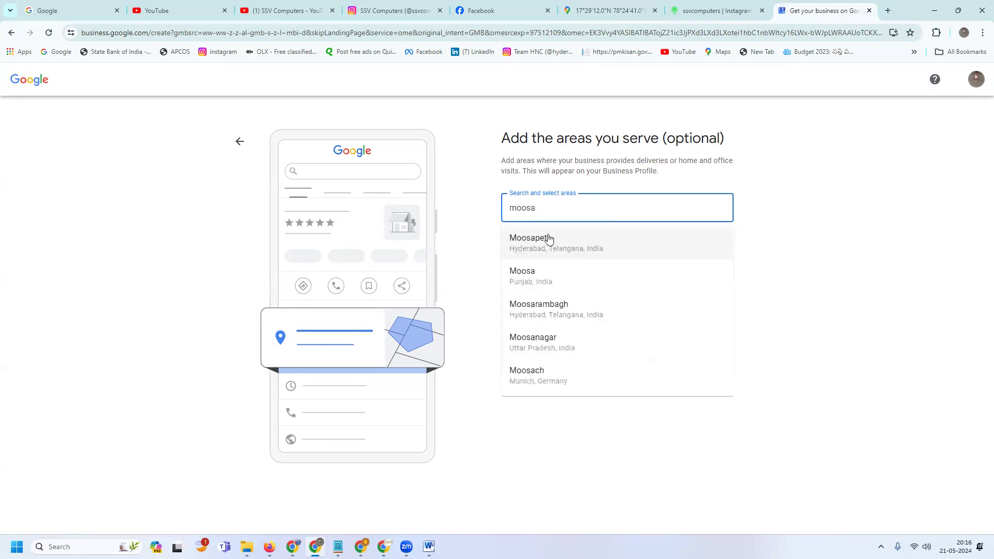
{"action": "left_click", "coordinate": [549, 239]}
{"action": "type", "text": "erra"}
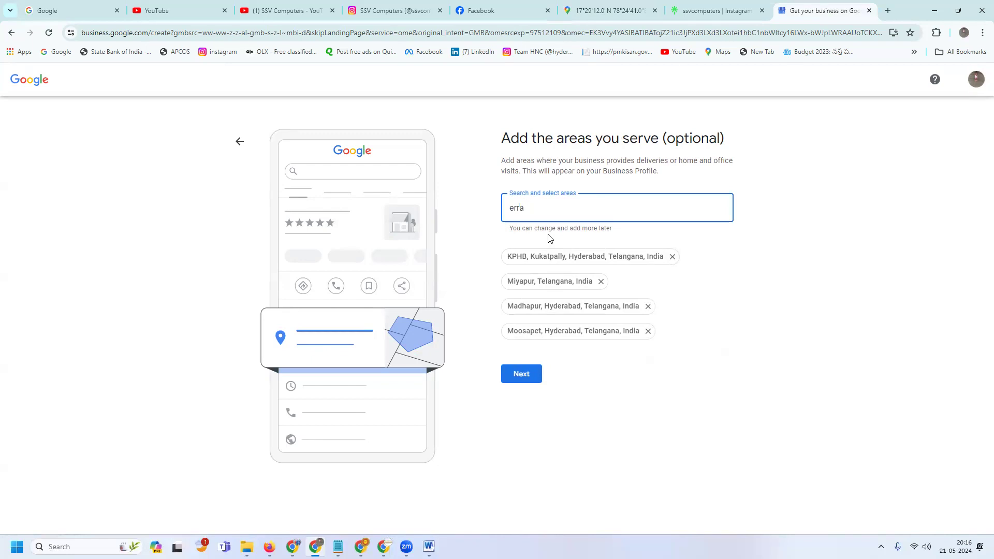
{"action": "left_click", "coordinate": [550, 239]}
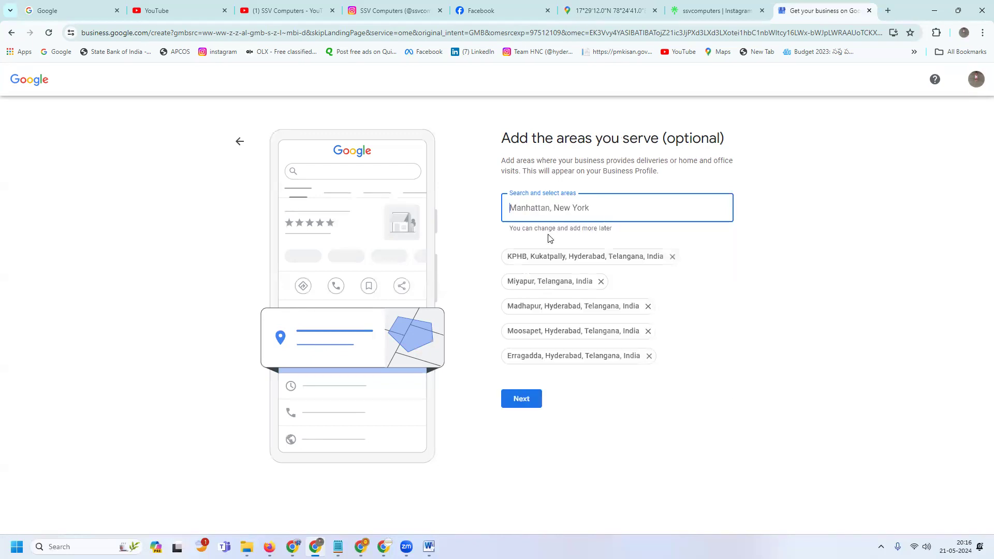
{"action": "type", "text": "ameer"}
{"action": "left_click", "coordinate": [550, 238]}
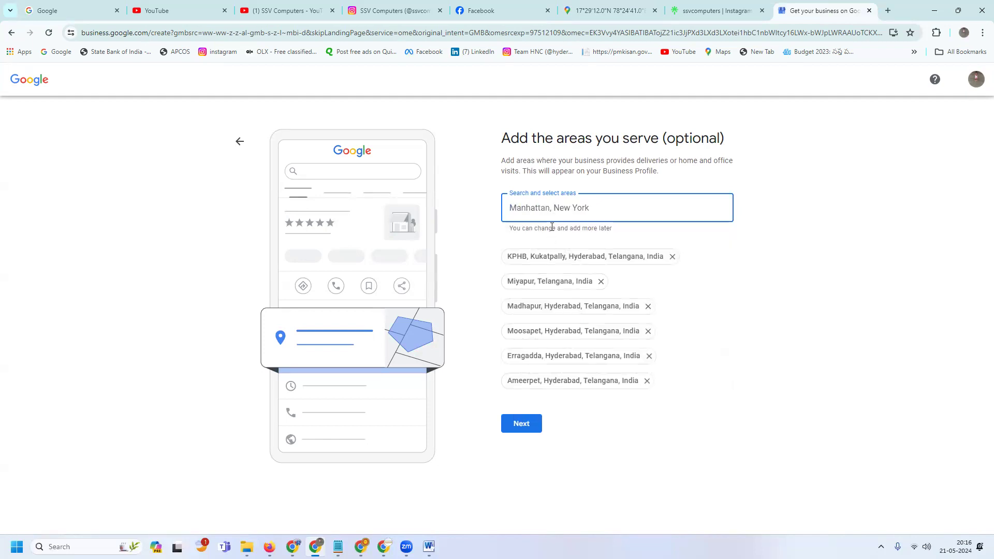
{"action": "type", "text": "praga"}
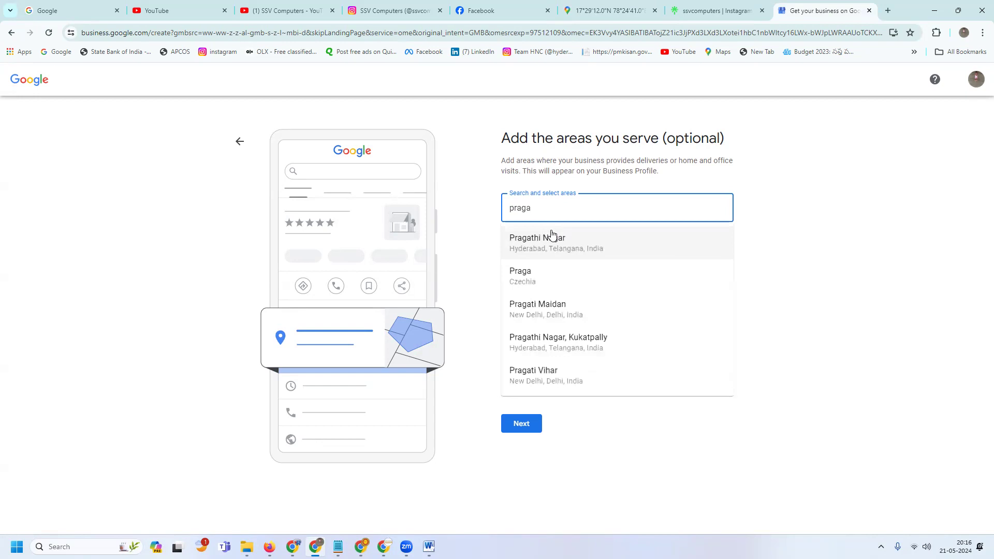
{"action": "left_click", "coordinate": [552, 238]}
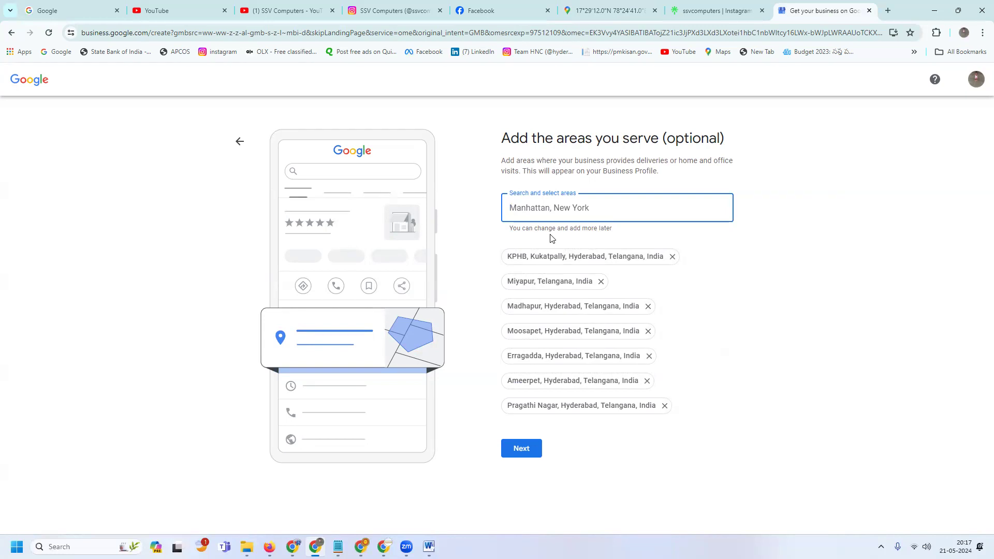
Add the Hyderabad postal codes 500072 and 500090 as service areas and submit the list
{"action": "type", "text": "500072"}
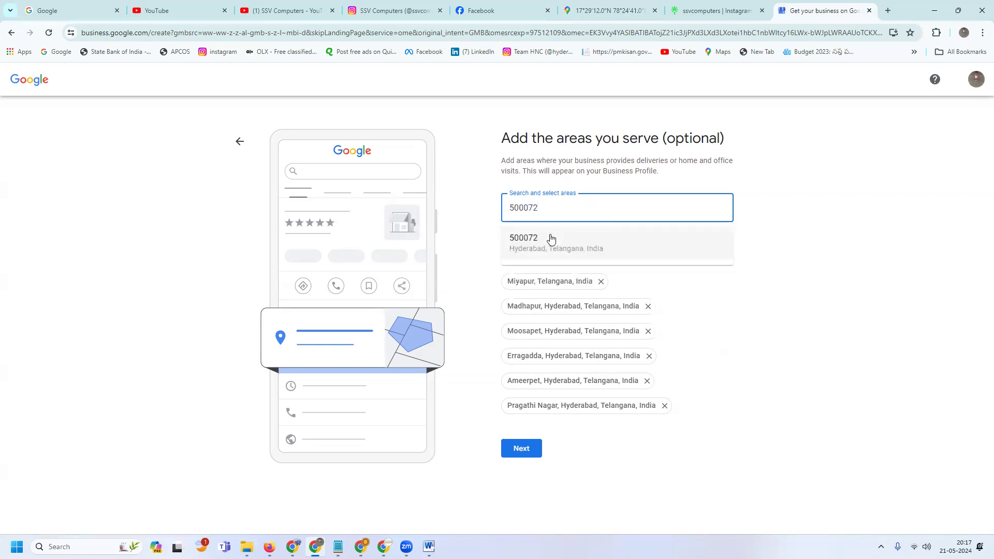
{"action": "left_click", "coordinate": [551, 239]}
{"action": "type", "text": "500090"}
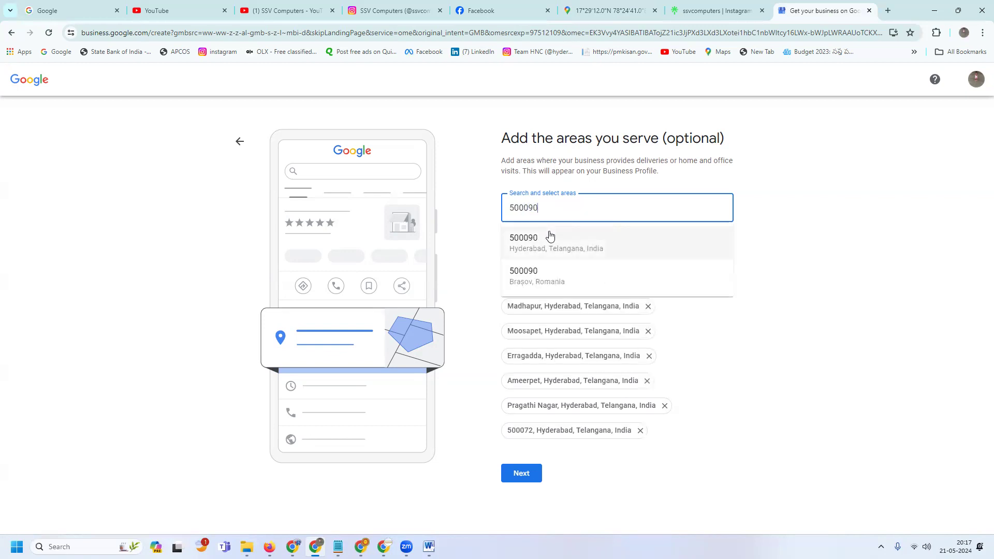
{"action": "left_click", "coordinate": [550, 238]}
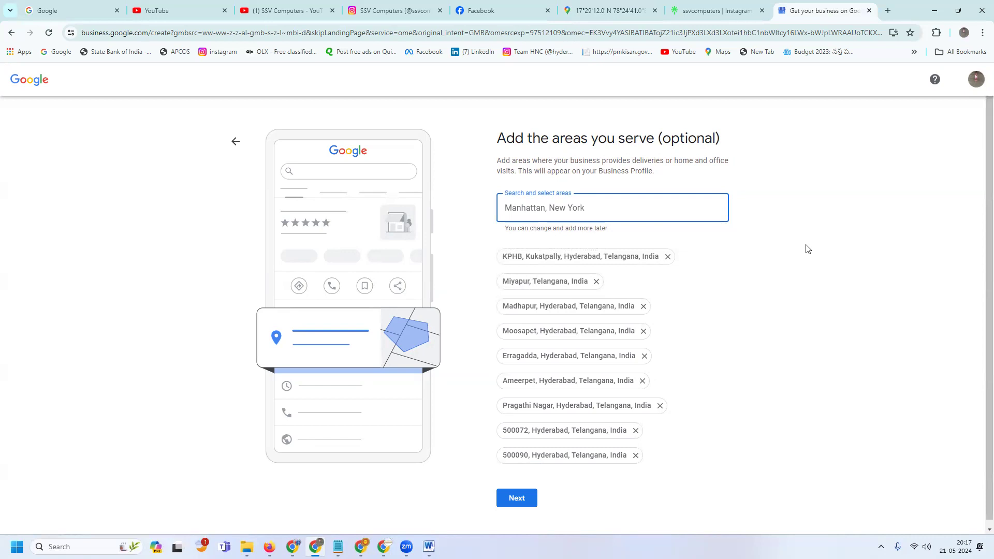
{"action": "scroll", "coordinate": [808, 264], "scroll_direction": "down", "scroll_amount": 1}
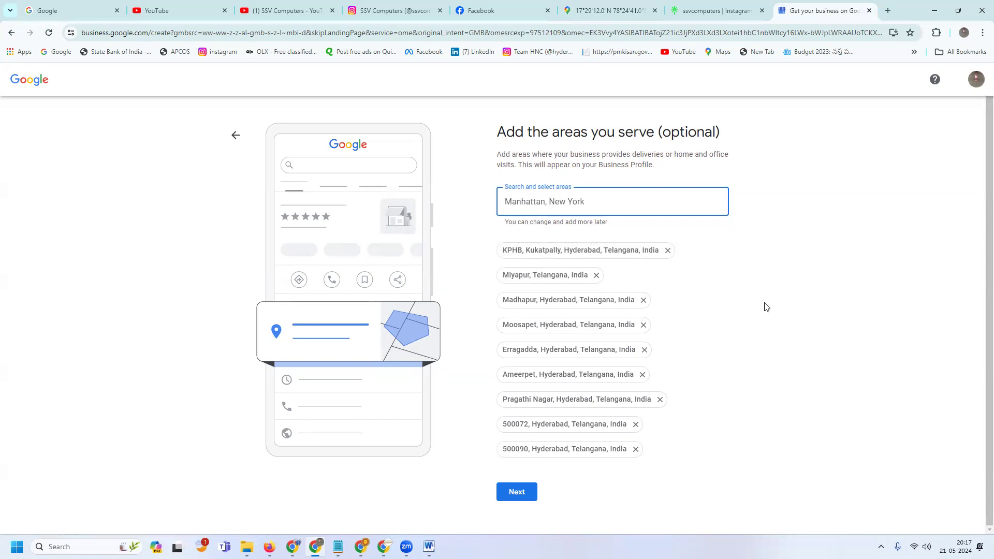
{"action": "left_click", "coordinate": [520, 484]}
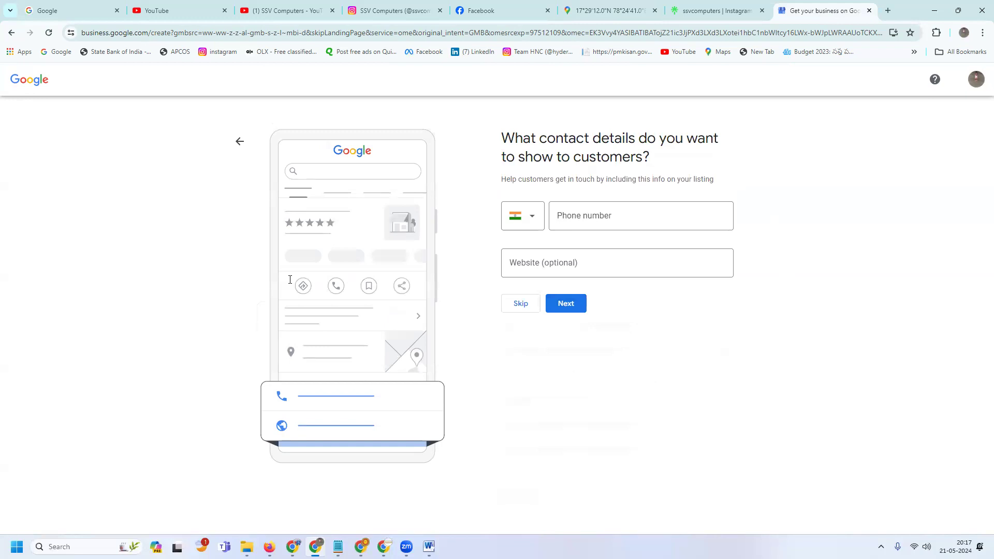
Copy the first WhatsApp contact number from the Notepad business notes into the profile's phone number field
{"action": "key", "text": "alt+Tab"}
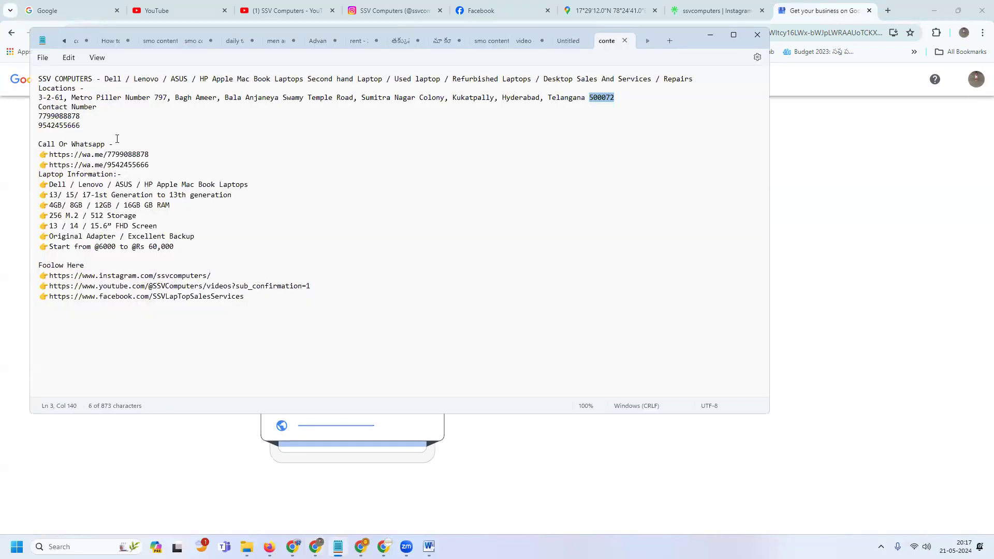
{"action": "double_click", "coordinate": [129, 154]}
{"action": "key", "text": "ctrl+c"}
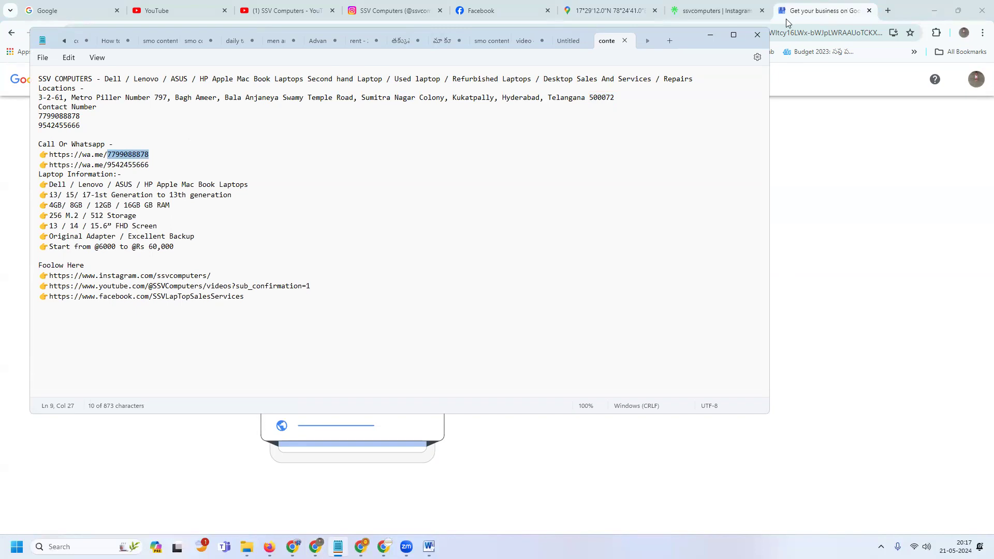
{"action": "left_click", "coordinate": [708, 35]}
{"action": "left_click", "coordinate": [581, 218]}
{"action": "key", "text": "ctrl+v"}
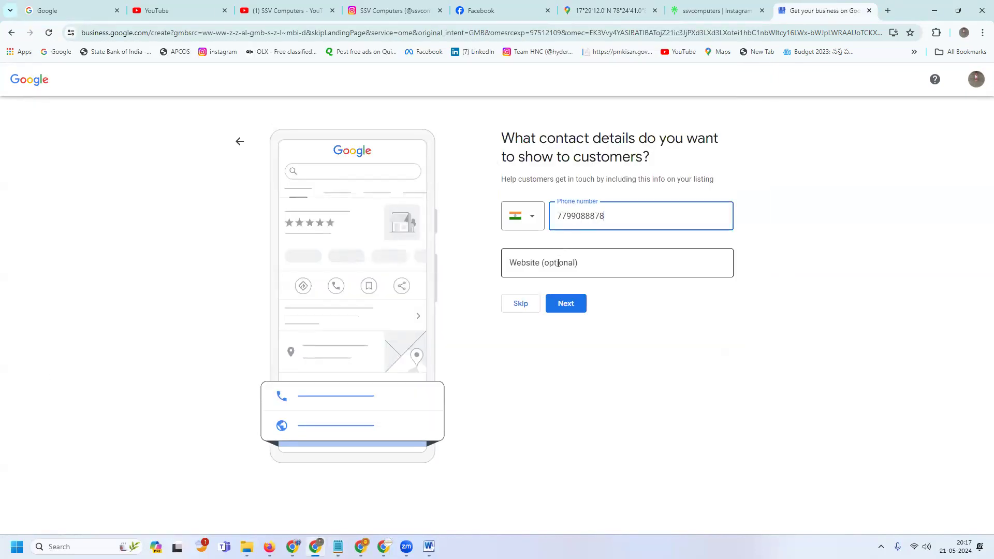
{"action": "left_click", "coordinate": [710, 12]}
{"action": "left_click", "coordinate": [230, 31]}
{"action": "key", "text": "ctrl+c"}
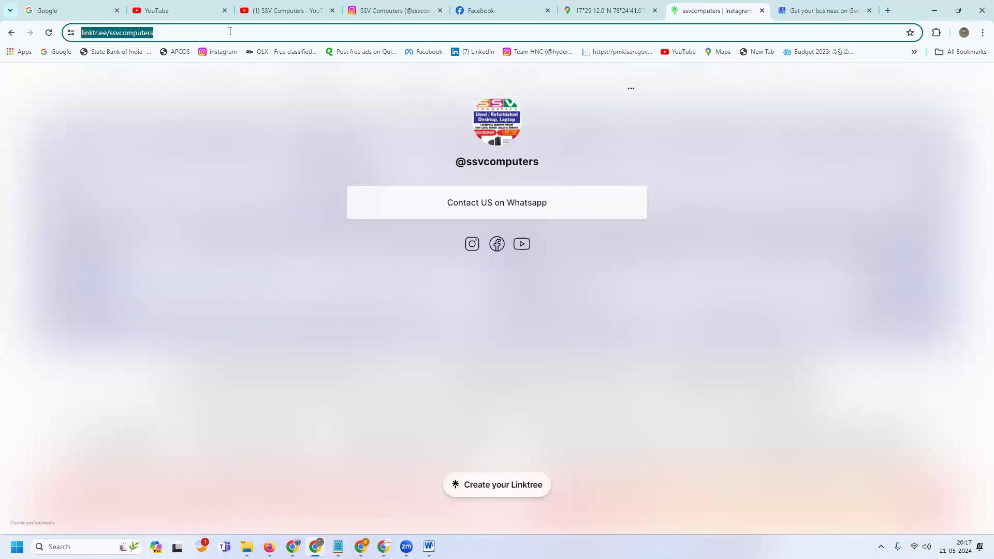
{"action": "left_click", "coordinate": [823, 10]}
{"action": "left_click", "coordinate": [536, 257]}
{"action": "key", "text": "ctrl+v"}
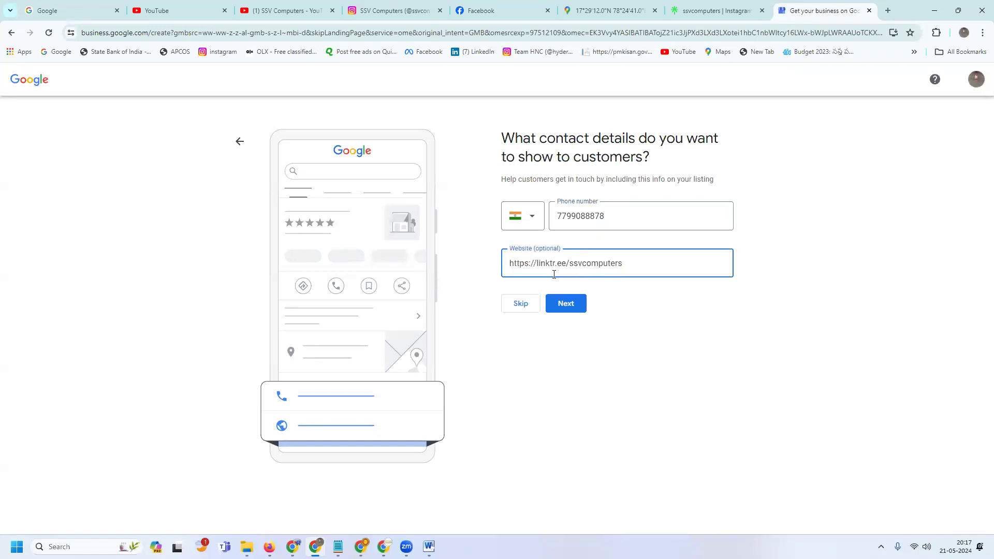
{"action": "left_click", "coordinate": [567, 306]}
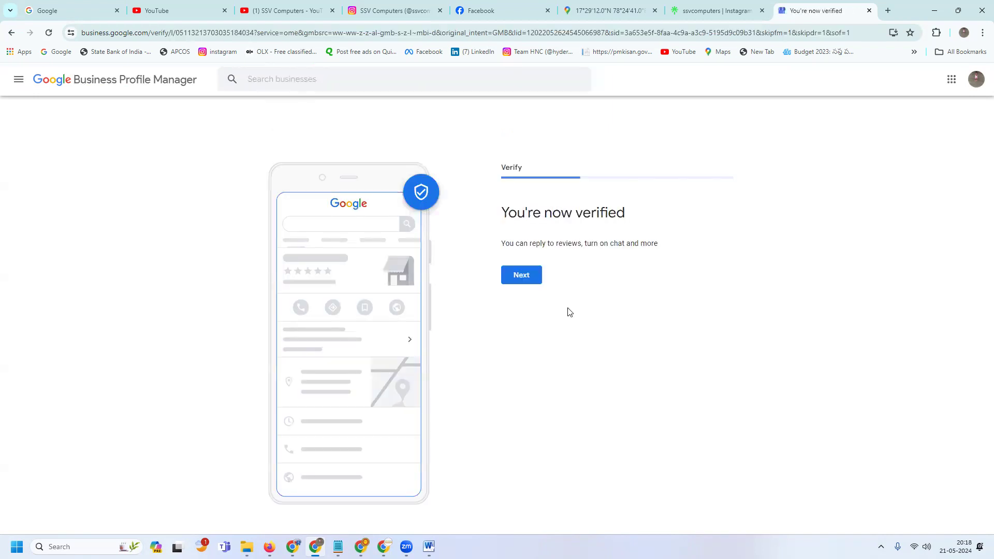
Continue to the services page and add the custom services "laptop sales" and "desktop sales"
{"action": "left_click", "coordinate": [517, 283]}
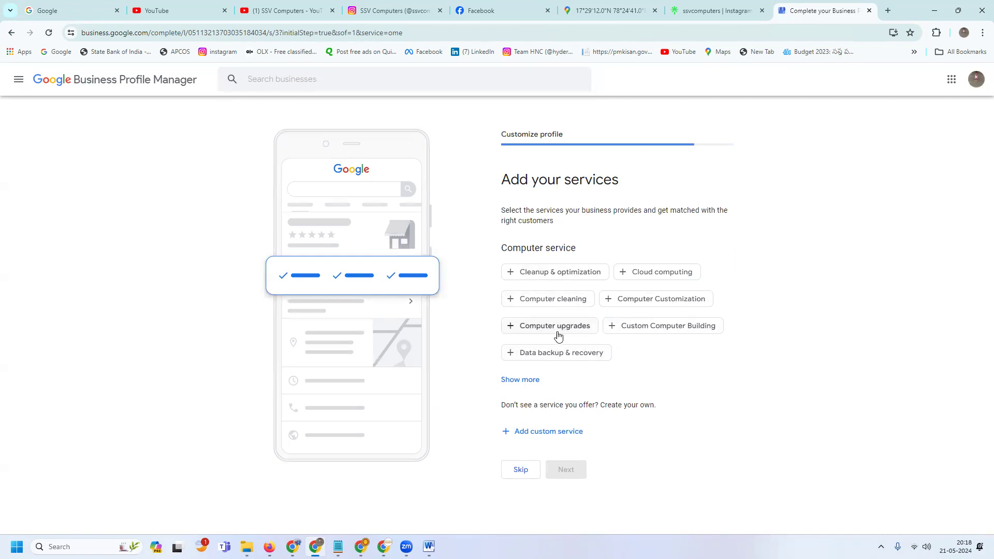
{"action": "left_click", "coordinate": [537, 430]}
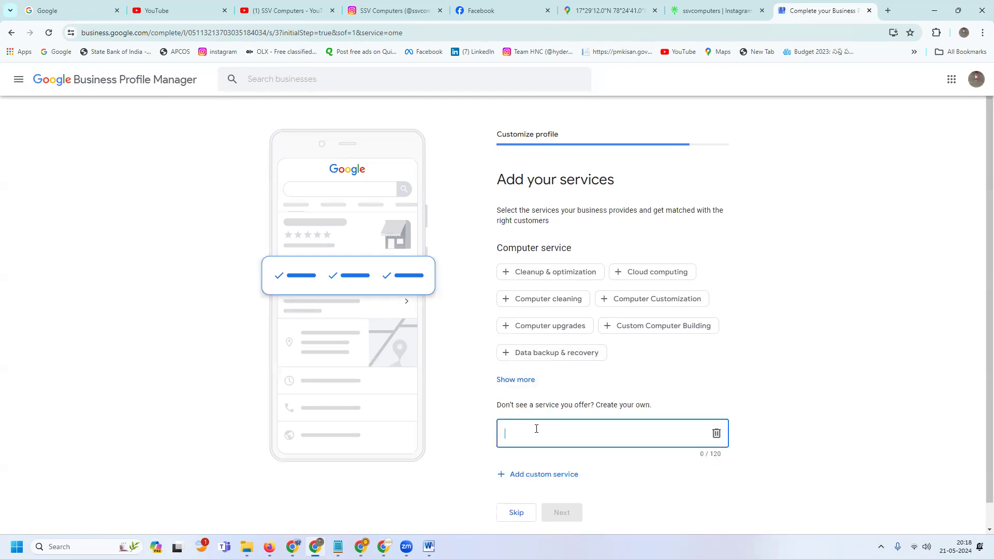
{"action": "type", "text": "laptop"}
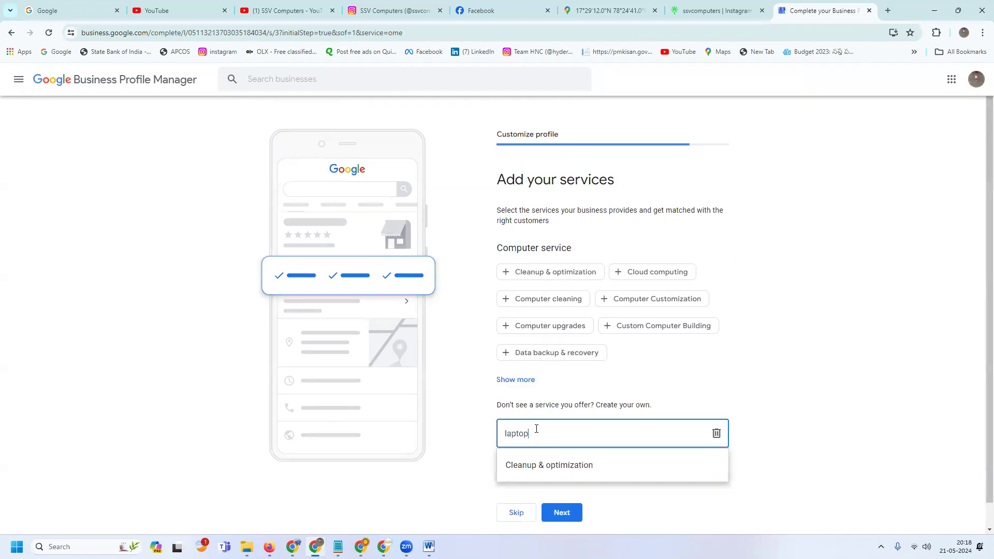
{"action": "type", "text": " sales"}
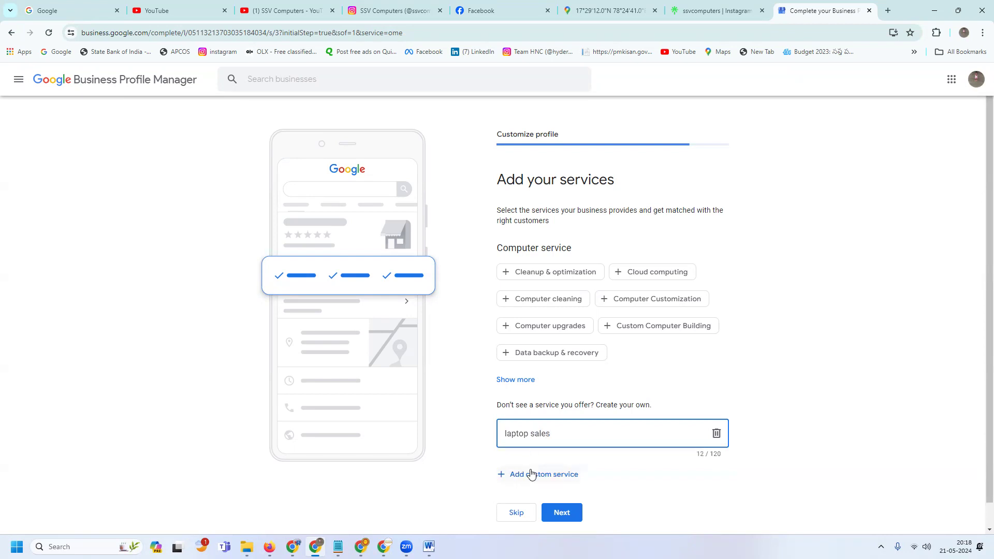
{"action": "left_click", "coordinate": [532, 475]}
{"action": "type", "text": "desk"}
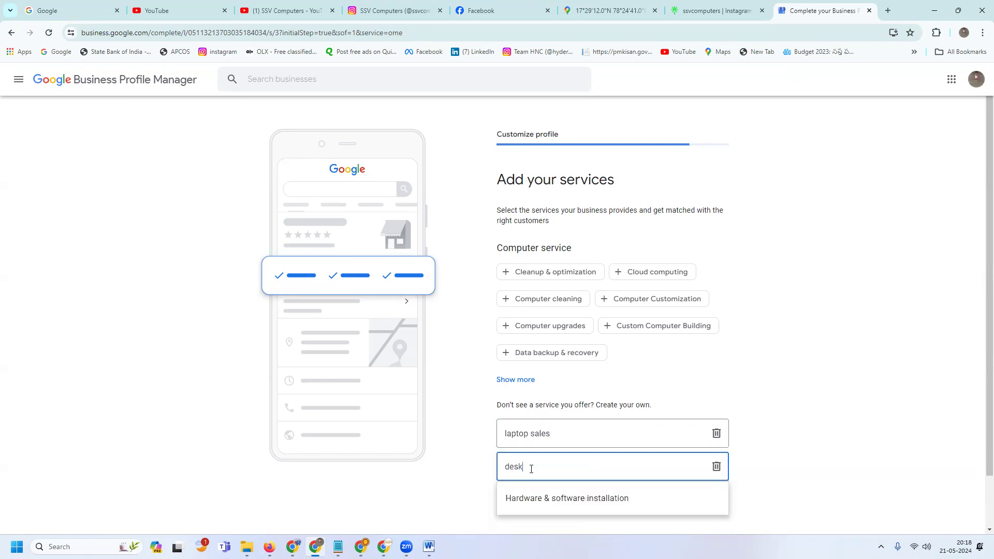
{"action": "type", "text": "top sales"}
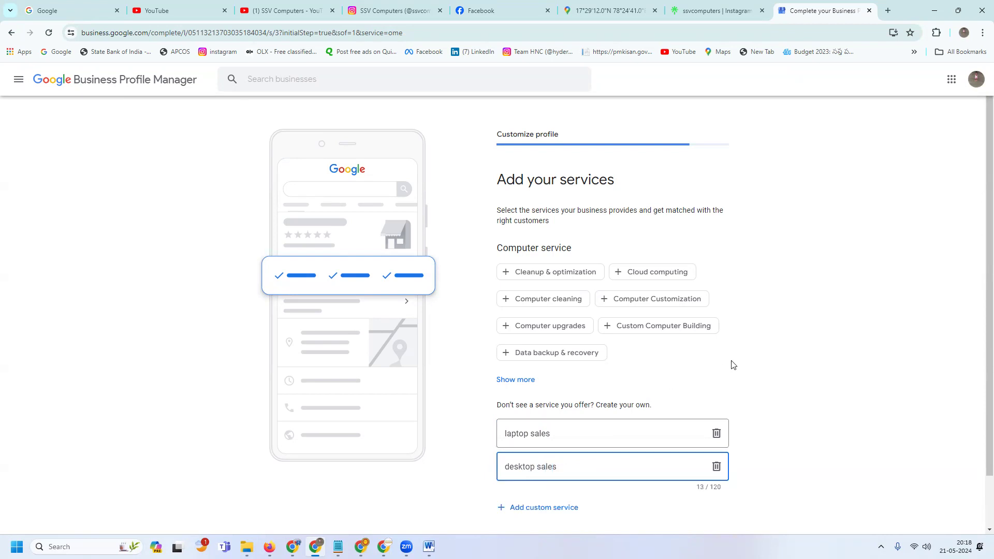
Add two more custom services, "laptop and desktop reapir" and "laptop and desktop service"
{"action": "scroll", "coordinate": [731, 362], "scroll_direction": "down", "scroll_amount": 2}
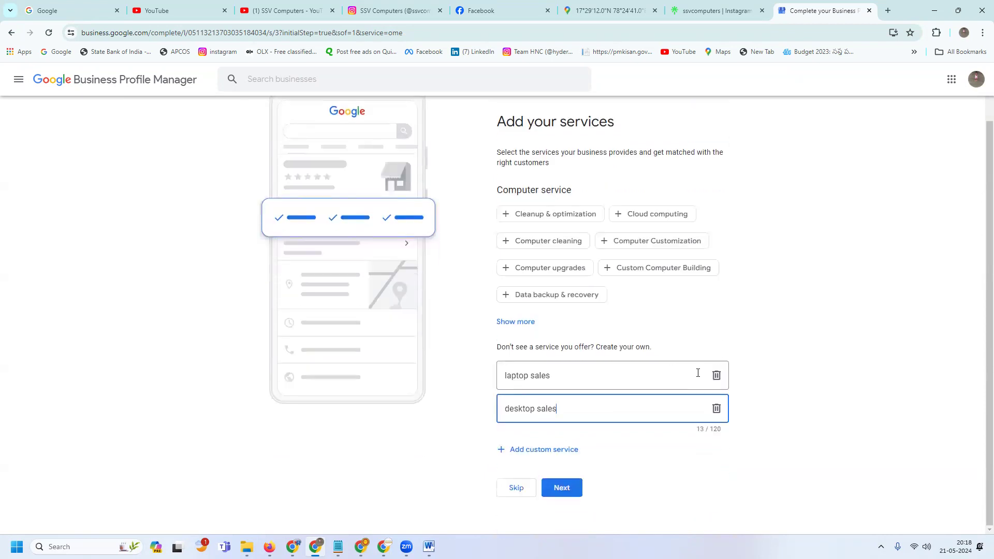
{"action": "left_click", "coordinate": [557, 450]}
{"action": "type", "text": "laptop an"}
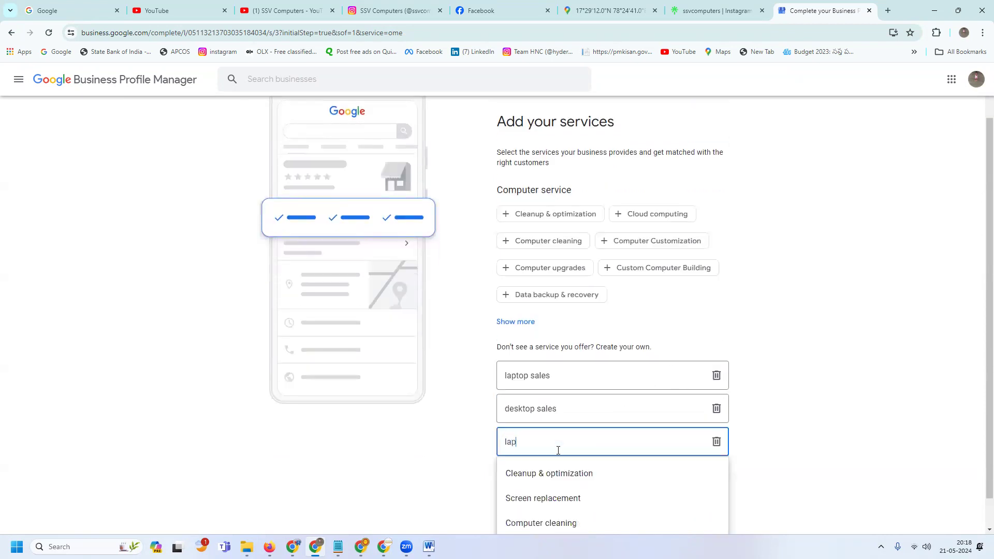
{"action": "type", "text": "desktop reapir"}
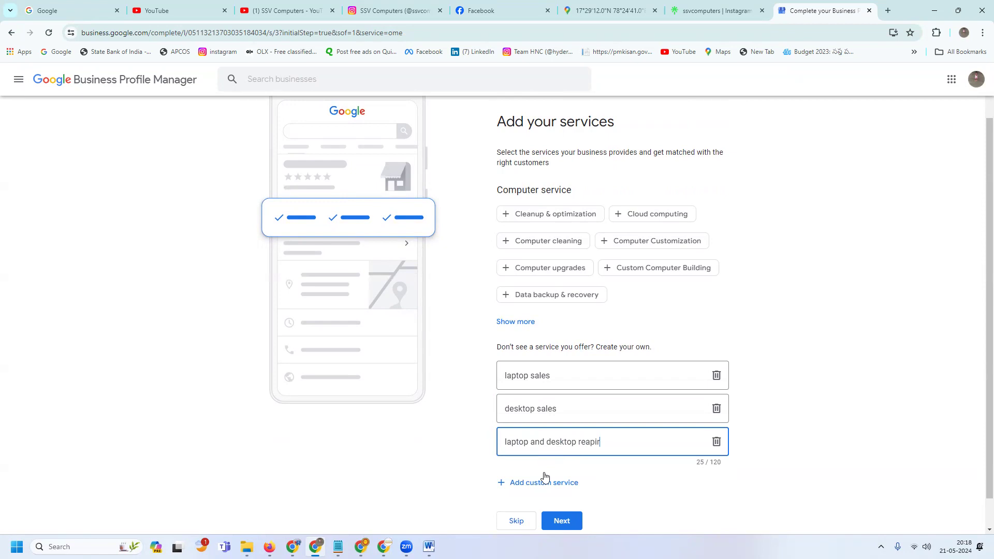
{"action": "left_click", "coordinate": [542, 482]}
{"action": "type", "text": "lapto"}
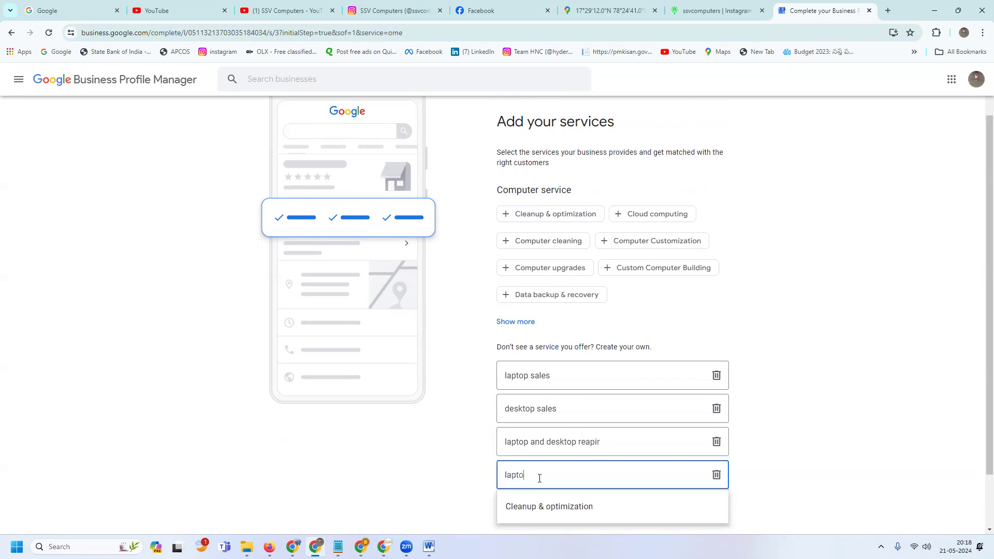
{"action": "type", "text": "p and deskto"}
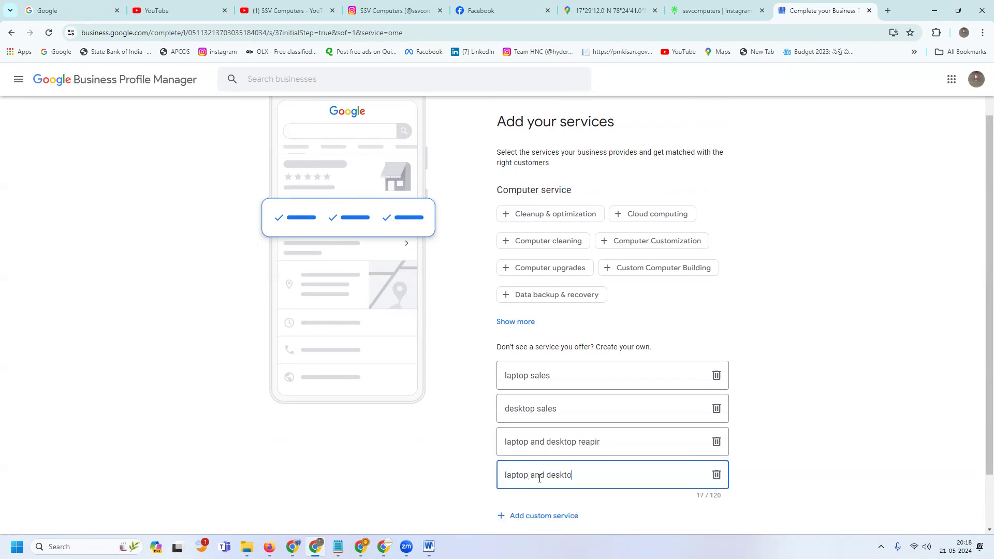
{"action": "type", "text": "p service"}
Correct the third custom service to "laptop and desktop repair" and submit the services
{"action": "scroll", "coordinate": [757, 316], "scroll_direction": "down", "scroll_amount": 1}
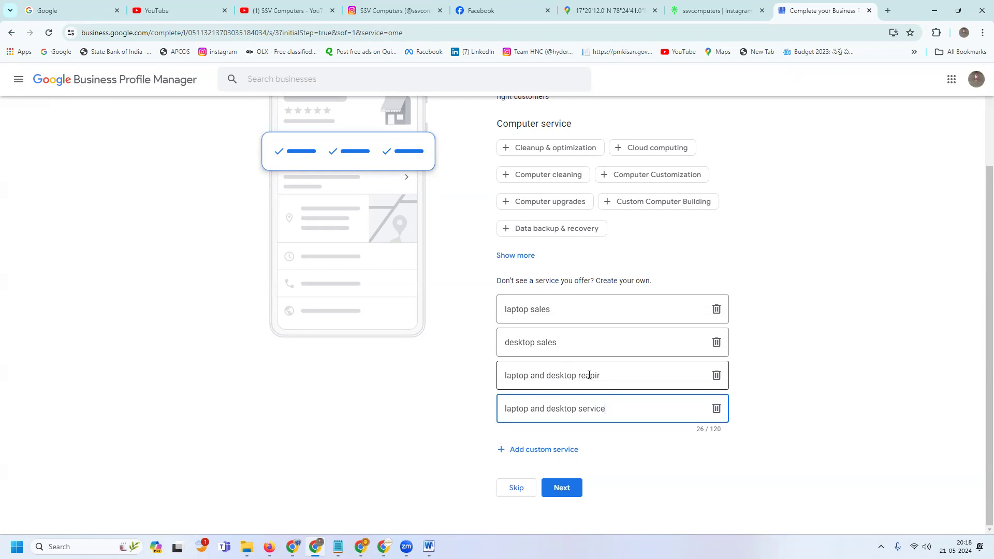
{"action": "left_click_drag", "start_coordinate": [587, 375], "coordinate": [620, 377]}
{"action": "type", "text": "pair"}
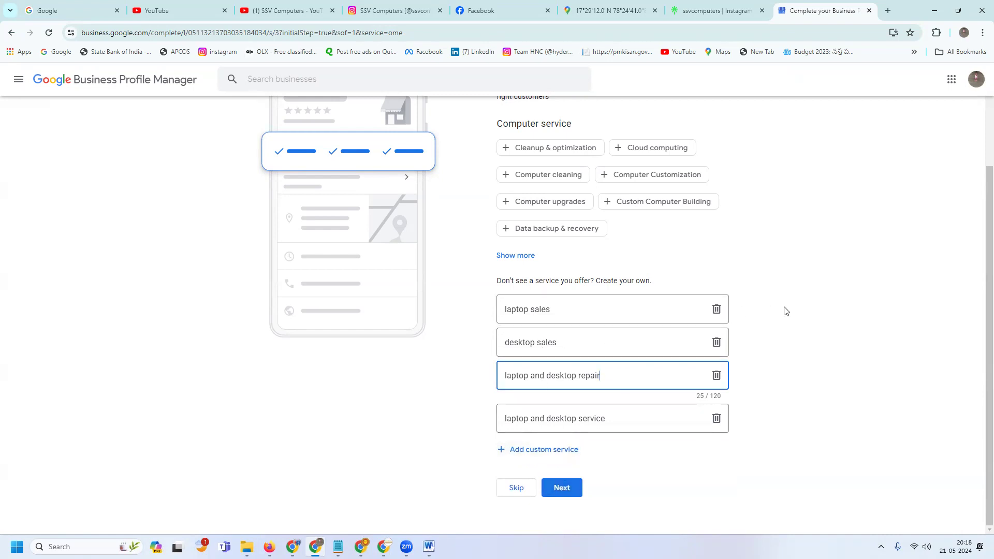
{"action": "left_click", "coordinate": [561, 482]}
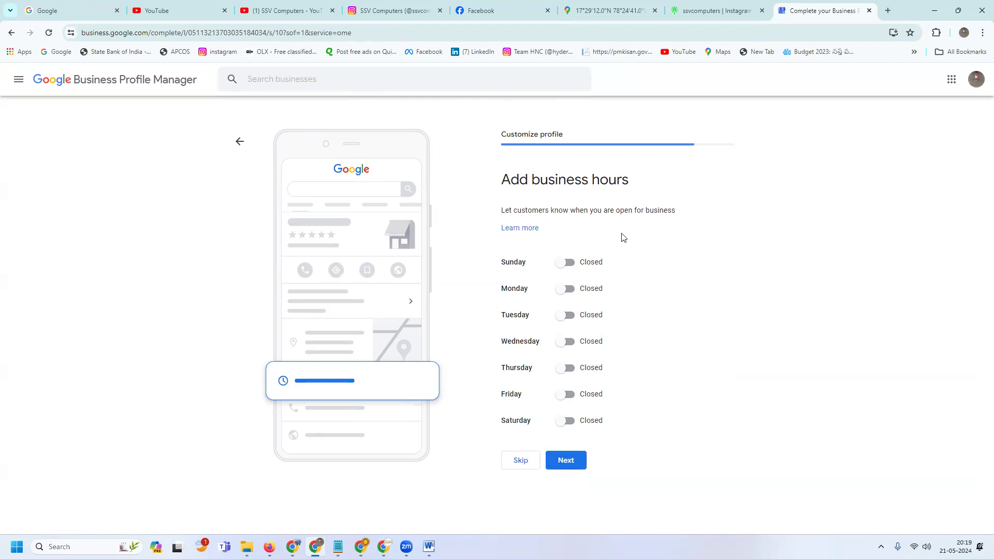
Mark Sunday as open in the business hours with an opening time of 9:00 AM
{"action": "left_click", "coordinate": [566, 262]}
{"action": "left_click", "coordinate": [528, 280]}
{"action": "type", "text": "9"}
{"action": "left_click", "coordinate": [534, 330]}
Mark every day from Monday to Saturday as open in the business hours
{"action": "left_click", "coordinate": [567, 305]}
{"action": "left_click", "coordinate": [565, 347]}
{"action": "left_click", "coordinate": [568, 391]}
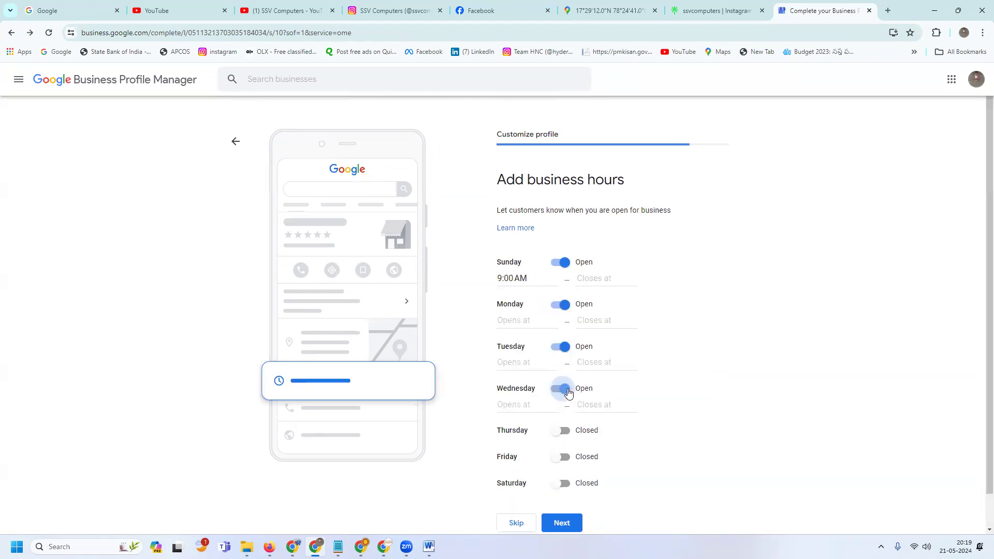
{"action": "left_click", "coordinate": [564, 432]}
{"action": "left_click", "coordinate": [564, 472]}
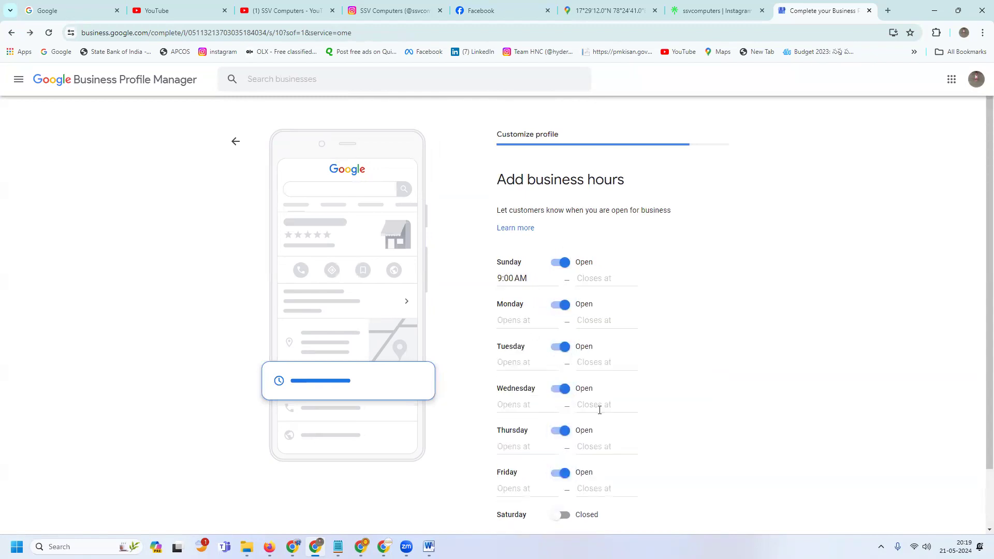
{"action": "scroll", "coordinate": [600, 410], "scroll_direction": "down", "scroll_amount": 2}
{"action": "left_click", "coordinate": [563, 448]}
Set Sunday's closing time to 9:00 PM
{"action": "left_click", "coordinate": [582, 210]}
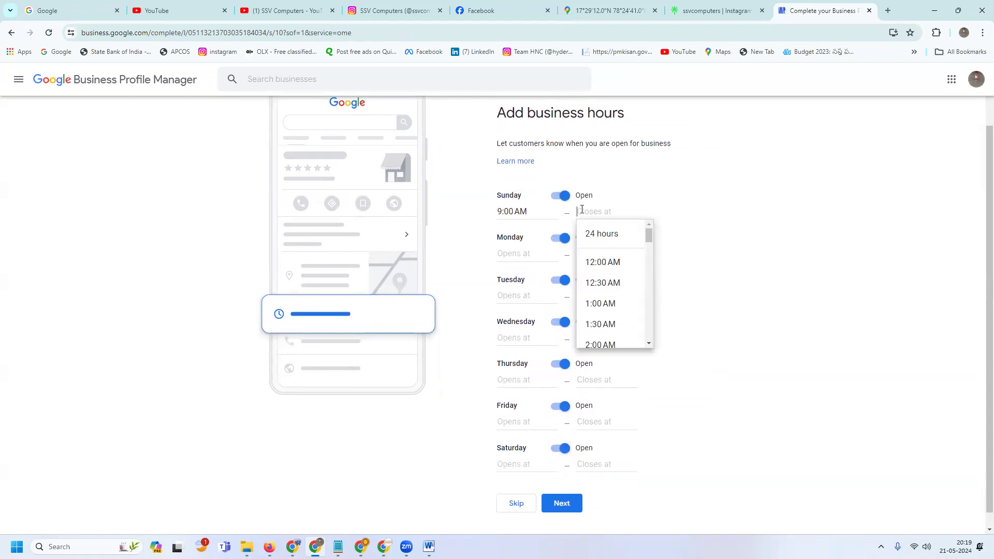
{"action": "type", "text": "08"}
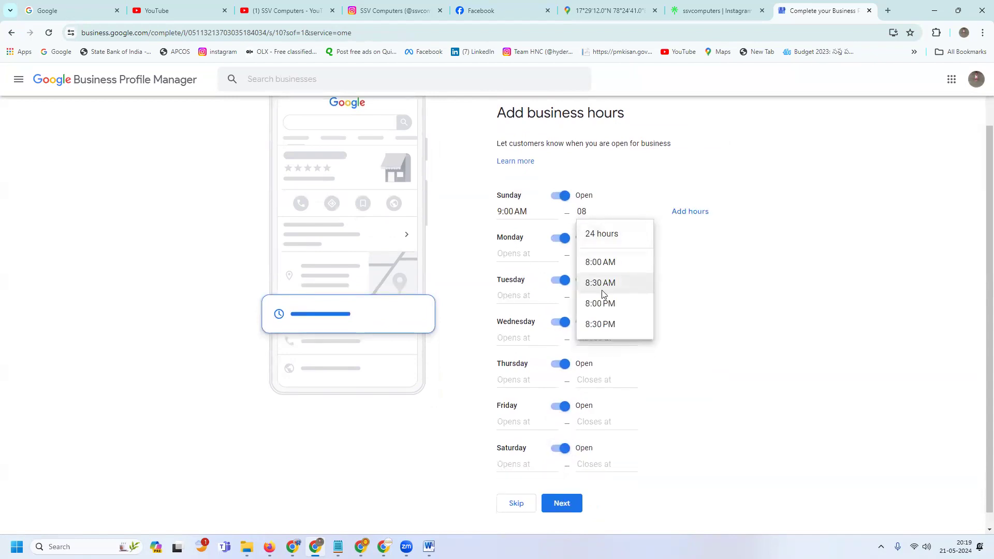
{"action": "double_click", "coordinate": [599, 209]}
{"action": "type", "text": "09"}
{"action": "left_click", "coordinate": [603, 303]}
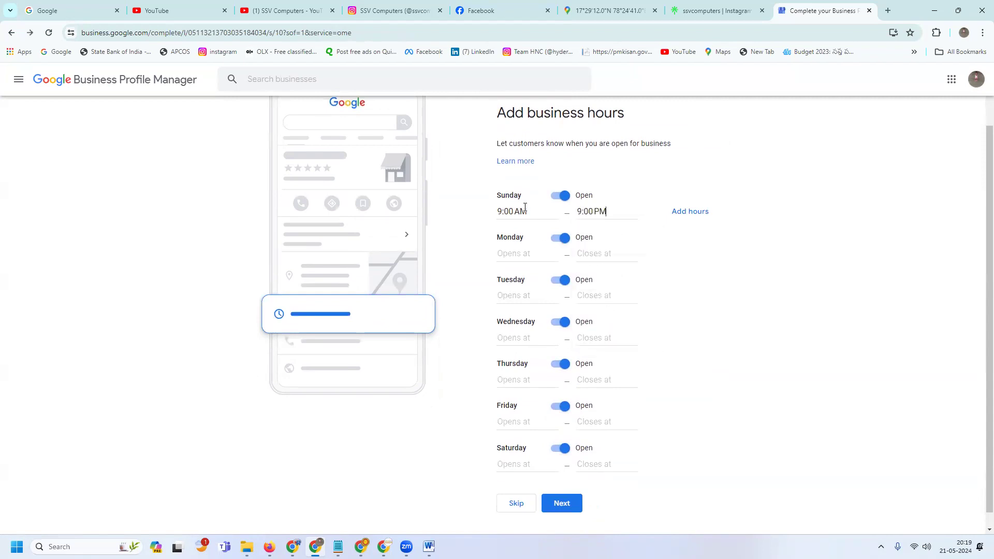
Copy Sunday's 9:00 AM opening time to all the days from Monday to Saturday
{"action": "left_click", "coordinate": [525, 210]}
{"action": "key", "text": "ctrl+c"}
{"action": "left_click", "coordinate": [510, 295]}
{"action": "key", "text": "ctrl+v"}
{"action": "left_click", "coordinate": [476, 308]}
{"action": "left_click", "coordinate": [506, 340]}
{"action": "key", "text": "ctrl+v"}
{"action": "left_click", "coordinate": [474, 349]}
{"action": "left_click", "coordinate": [503, 378]}
{"action": "key", "text": "ctrl+v"}
{"action": "left_click", "coordinate": [475, 371]}
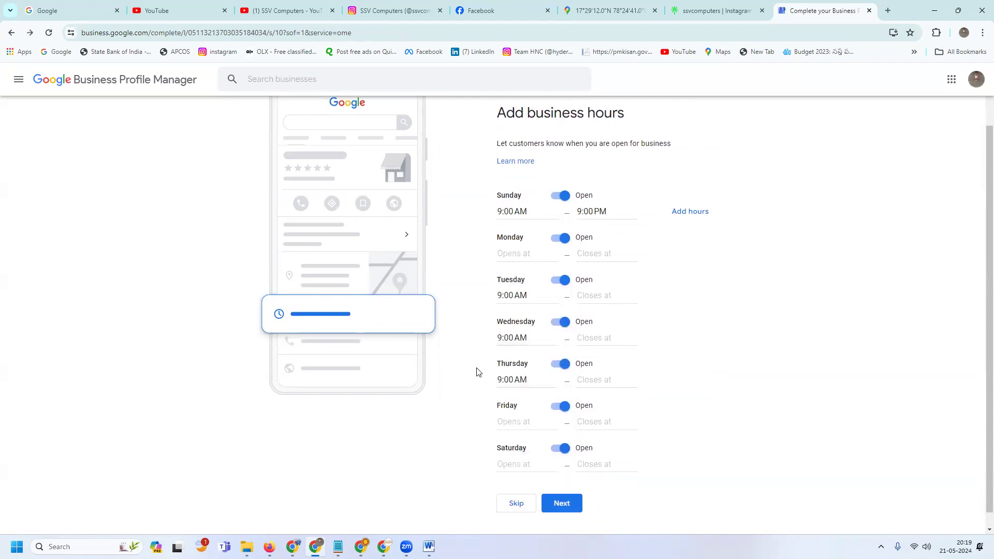
{"action": "left_click", "coordinate": [510, 422]}
{"action": "key", "text": "ctrl+v"}
{"action": "left_click", "coordinate": [502, 356]}
{"action": "left_click", "coordinate": [515, 446]}
{"action": "key", "text": "ctrl+v"}
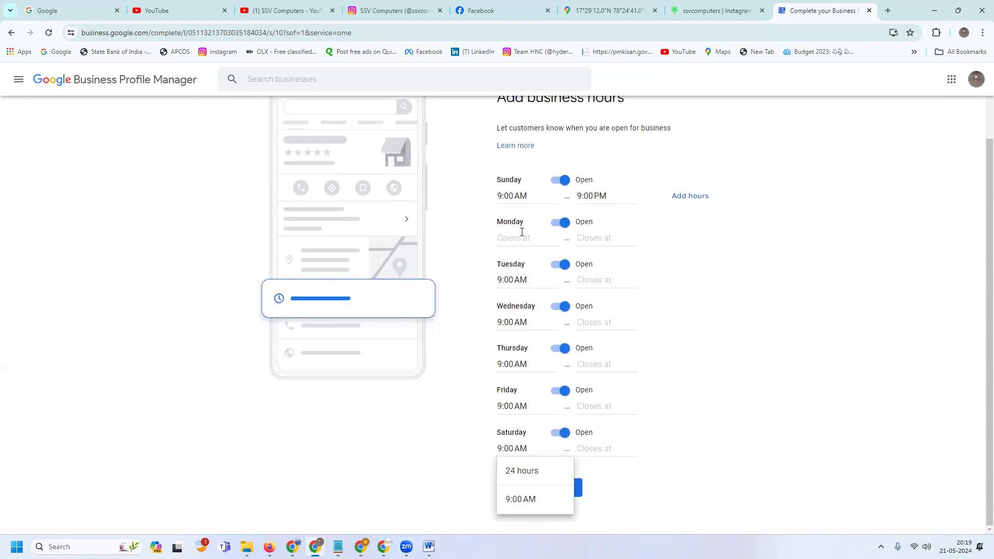
{"action": "left_click", "coordinate": [522, 237]}
{"action": "key", "text": "ctrl+v"}
Copy Sunday's 9:00 PM closing time to all the days from Monday to Saturday
{"action": "left_click", "coordinate": [589, 195]}
{"action": "key", "text": "ctrl+a"}
{"action": "key", "text": "ctrl+c"}
{"action": "left_click", "coordinate": [717, 262]}
{"action": "left_click", "coordinate": [625, 280]}
{"action": "key", "text": "ctrl+v"}
{"action": "left_click", "coordinate": [606, 239]}
{"action": "key", "text": "ctrl+v"}
{"action": "left_click", "coordinate": [772, 256]}
{"action": "left_click", "coordinate": [591, 321]}
{"action": "key", "text": "ctrl+v"}
{"action": "left_click", "coordinate": [762, 311]}
{"action": "left_click", "coordinate": [622, 365]}
{"action": "key", "text": "ctrl+v"}
{"action": "left_click", "coordinate": [804, 323]}
{"action": "left_click", "coordinate": [621, 405]}
{"action": "key", "text": "ctrl+v"}
{"action": "left_click", "coordinate": [836, 366]}
{"action": "left_click", "coordinate": [605, 448]}
{"action": "key", "text": "ctrl+v"}
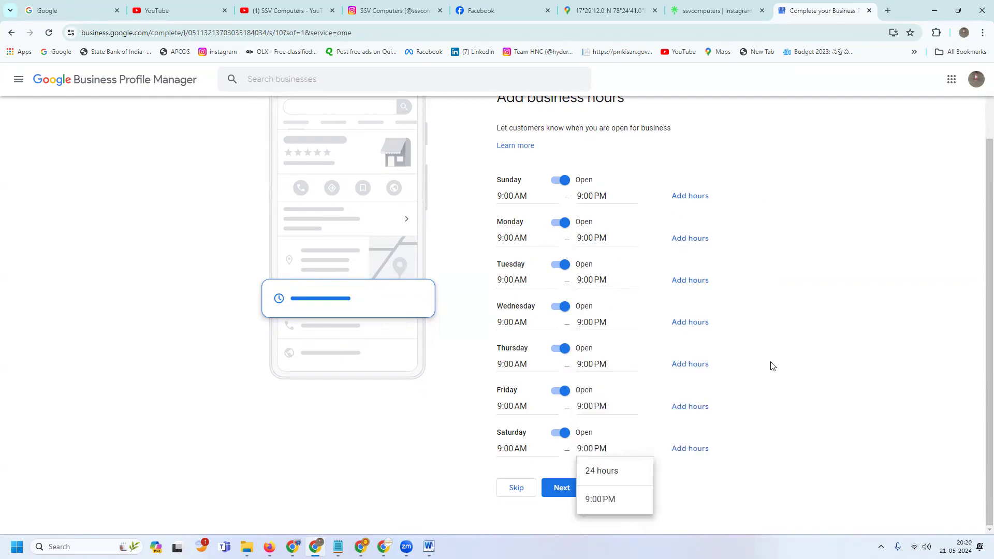
{"action": "left_click", "coordinate": [831, 315]}
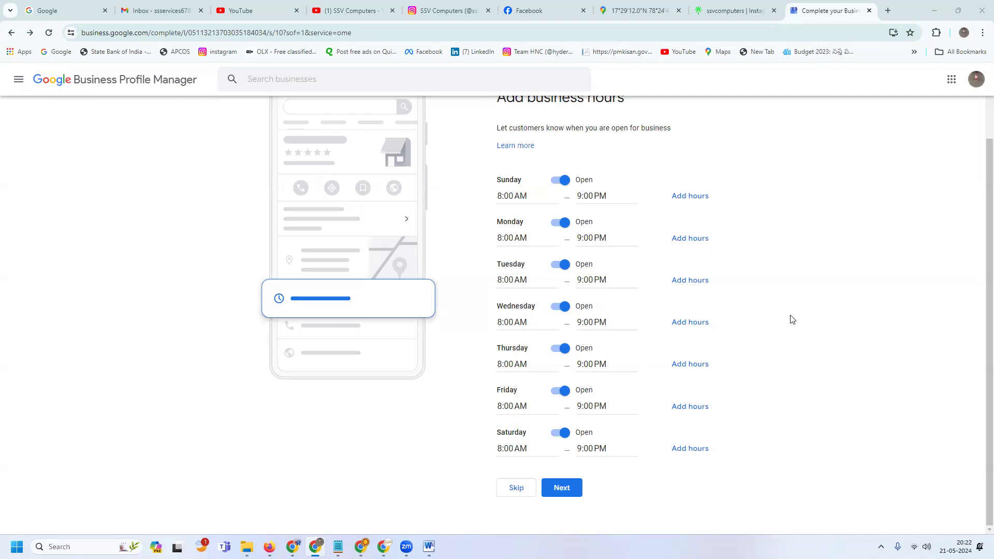
Submit the business hours and continue past the messaging page with Accept Messages turned on
{"action": "left_click", "coordinate": [560, 486]}
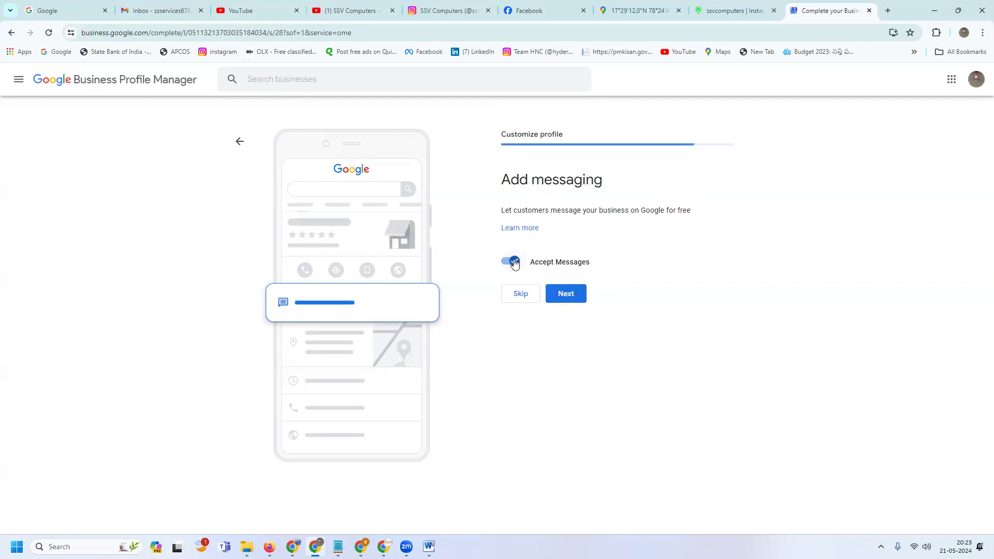
{"action": "left_click", "coordinate": [566, 303]}
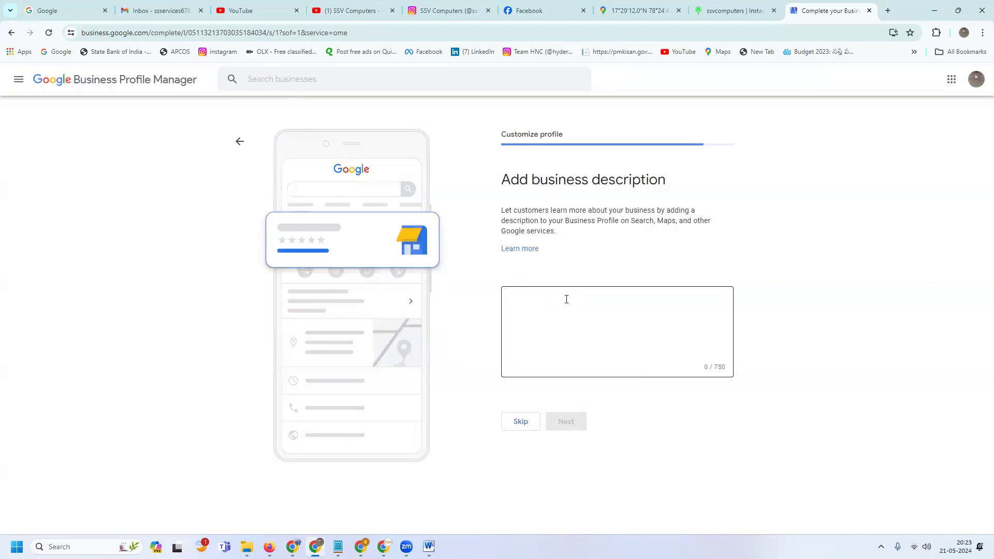
Copy the "SSV COMPUTERS - Dell / Lenovo / ASUS..." headline from the Notepad business notes into the business description
{"action": "left_click", "coordinate": [339, 546]}
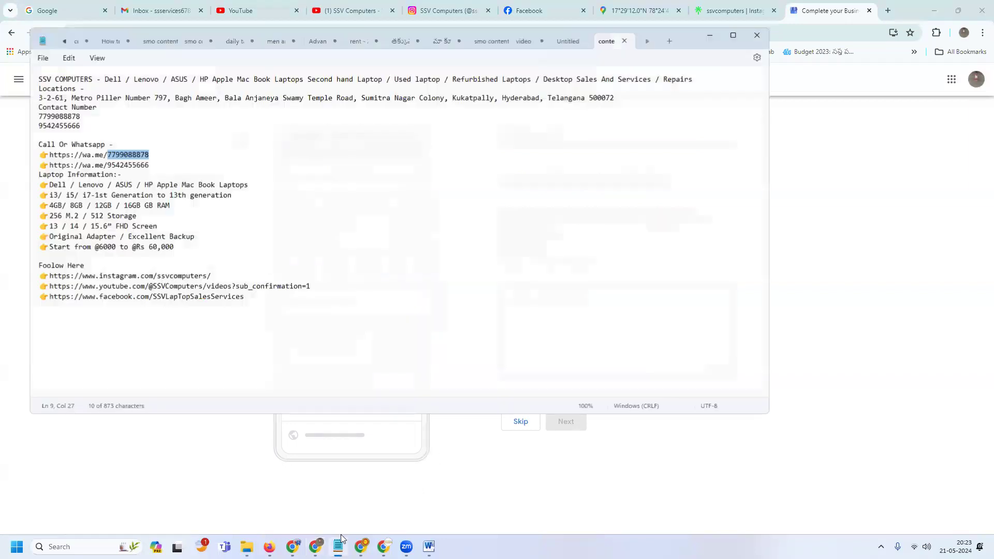
{"action": "triple_click", "coordinate": [92, 86]}
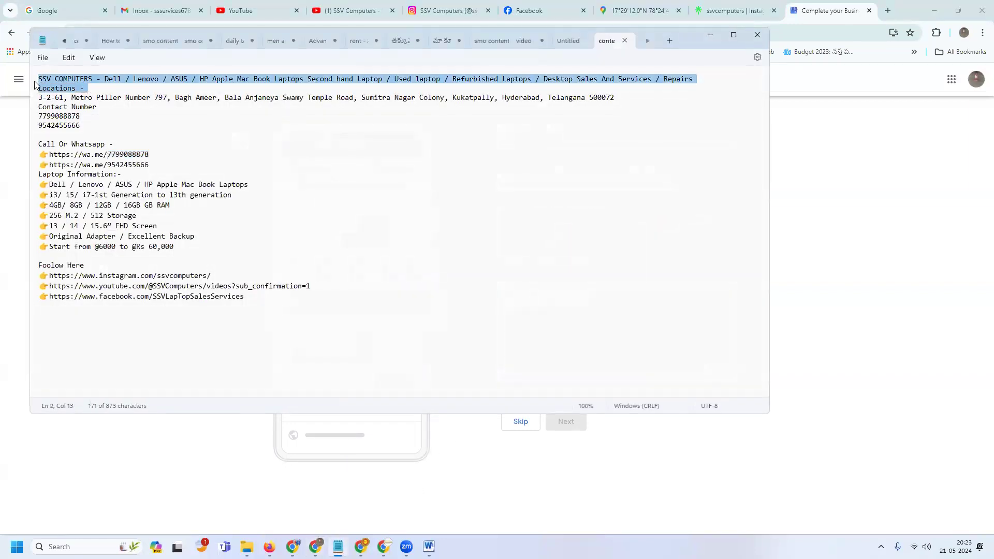
{"action": "triple_click", "coordinate": [578, 79]}
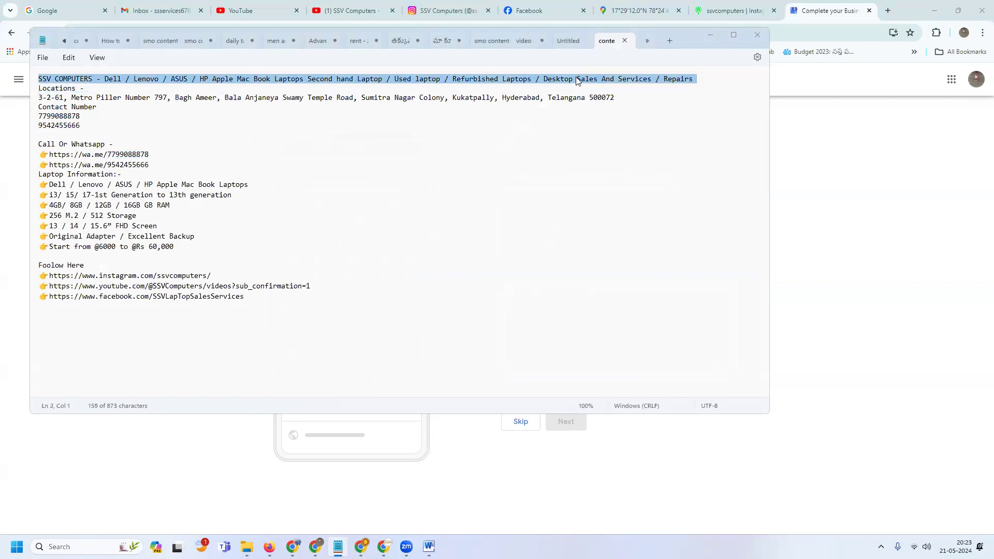
{"action": "key", "text": "alt+Tab"}
{"action": "left_click", "coordinate": [640, 292]}
{"action": "key", "text": "ctrl+v"}
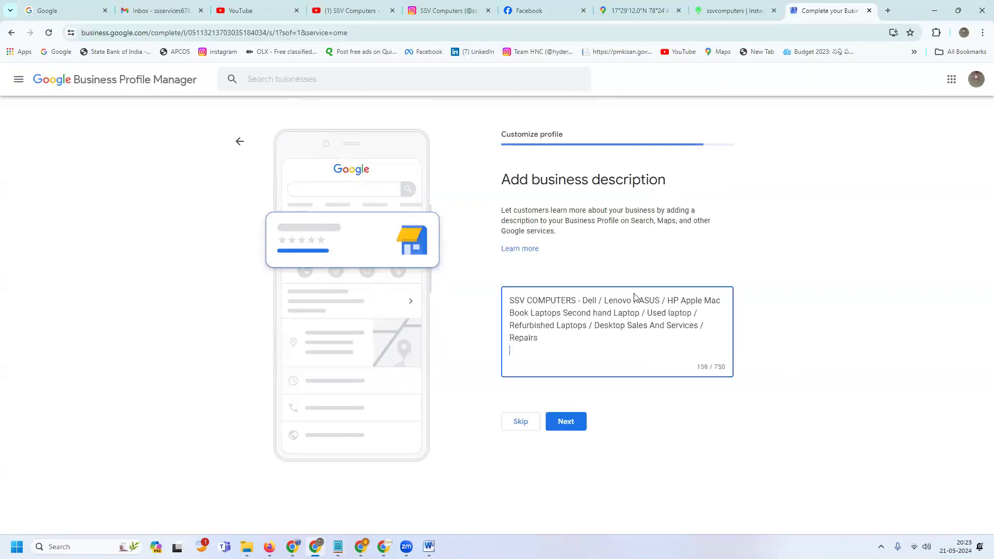
Append the Laptop Information section of the Notepad notes to the business description and submit it
{"action": "key", "text": "alt+Tab"}
{"action": "left_click_drag", "start_coordinate": [205, 250], "coordinate": [31, 177]}
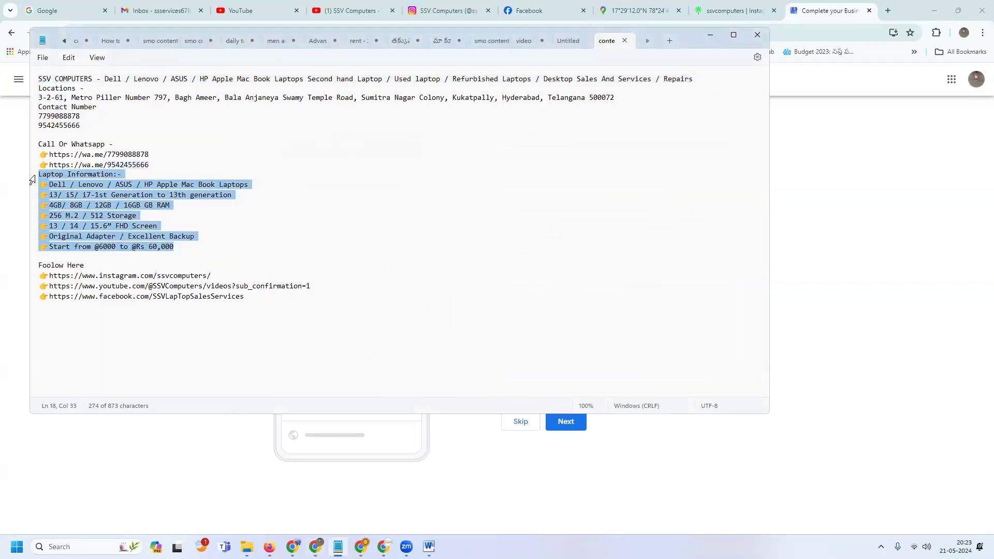
{"action": "key", "text": "ctrl+c"}
{"action": "key", "text": "alt+Tab"}
{"action": "key", "text": "ctrl+v"}
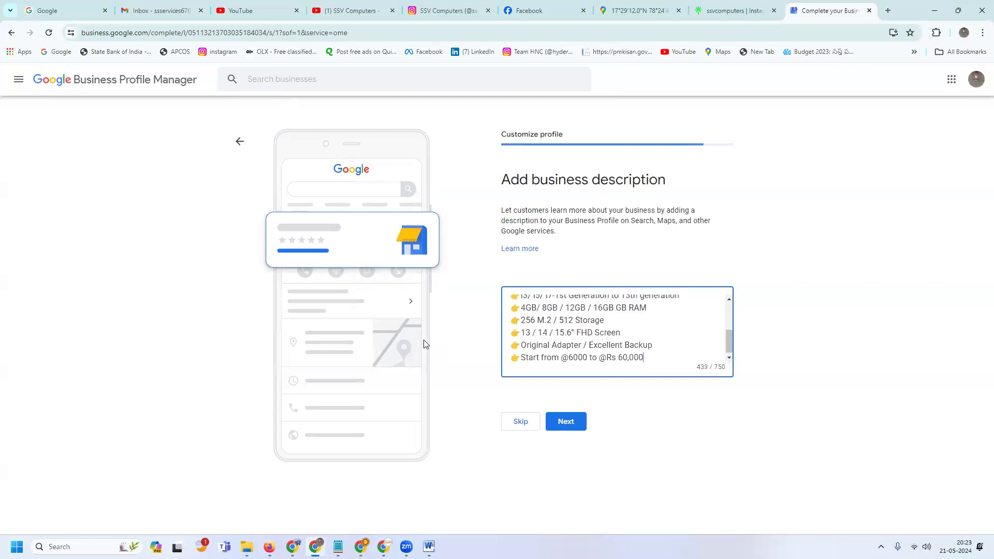
{"action": "left_click", "coordinate": [568, 422]}
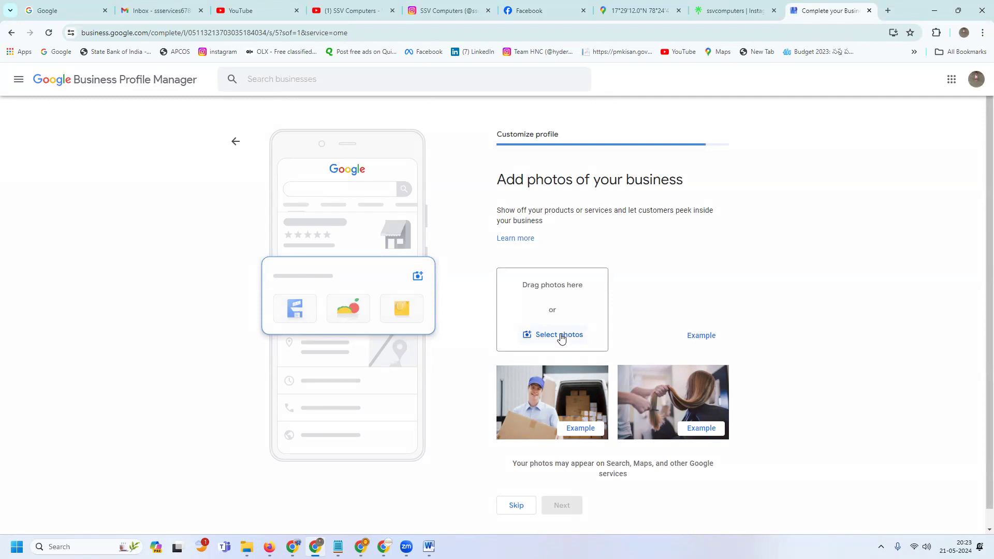
Add the shopfront photos IMG-20240521-WA0058 and IMG-20240521-WA0063 from the images folder to the business photos
{"action": "left_click", "coordinate": [562, 337]}
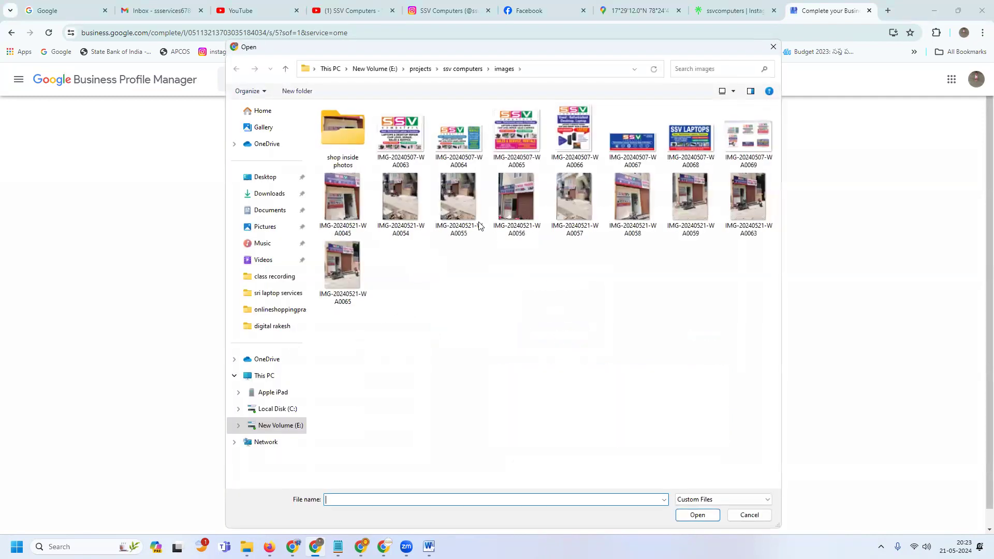
{"action": "double_click", "coordinate": [621, 206]}
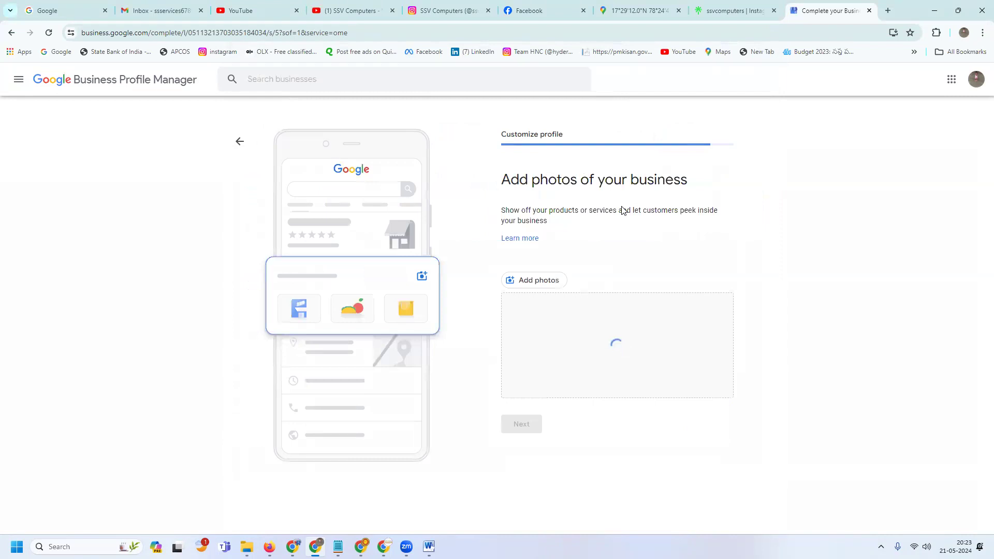
{"action": "left_click", "coordinate": [527, 288]}
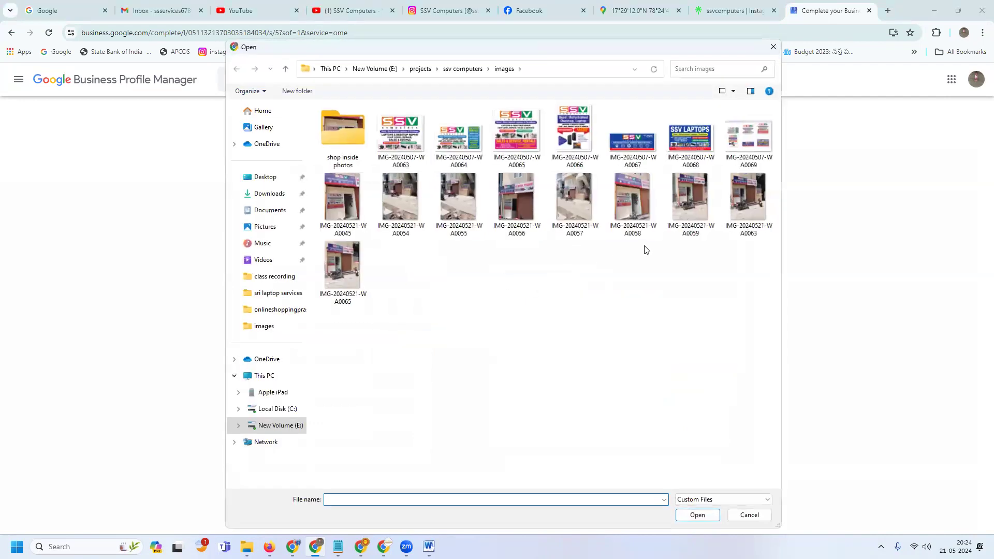
{"action": "double_click", "coordinate": [746, 207]}
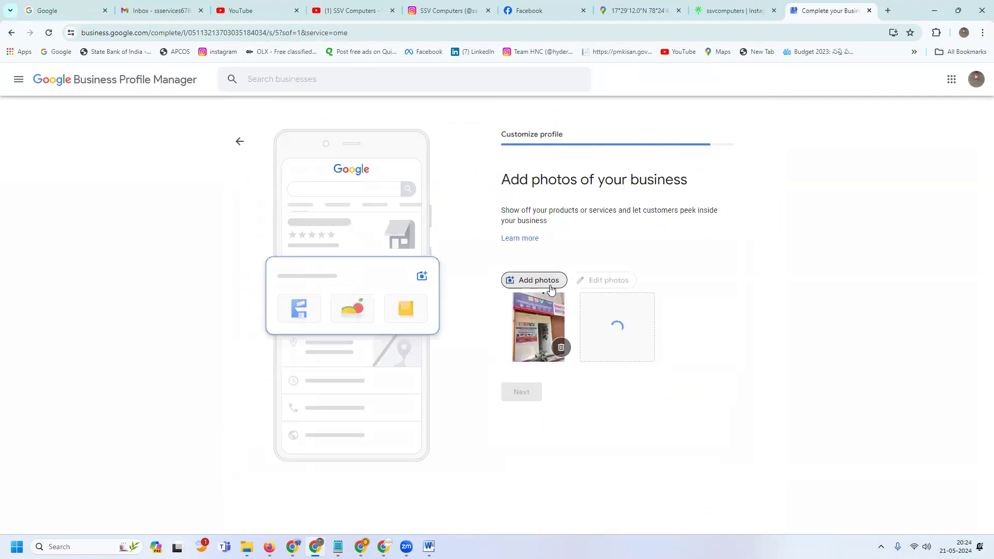
Add the interior photo IMG-20240521-WA0048 from the "shop inside photos" folder to the business photos
{"action": "left_click", "coordinate": [550, 288]}
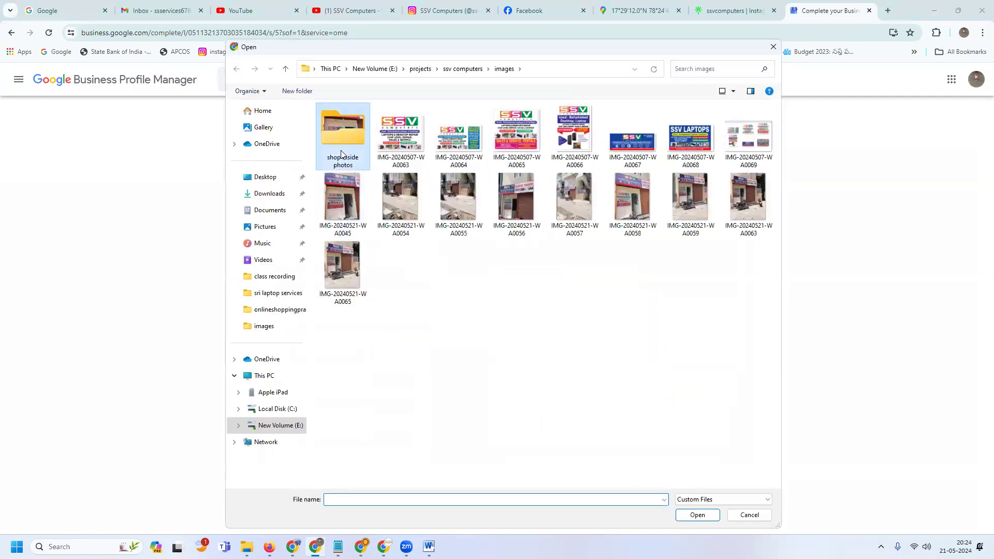
{"action": "double_click", "coordinate": [343, 133]}
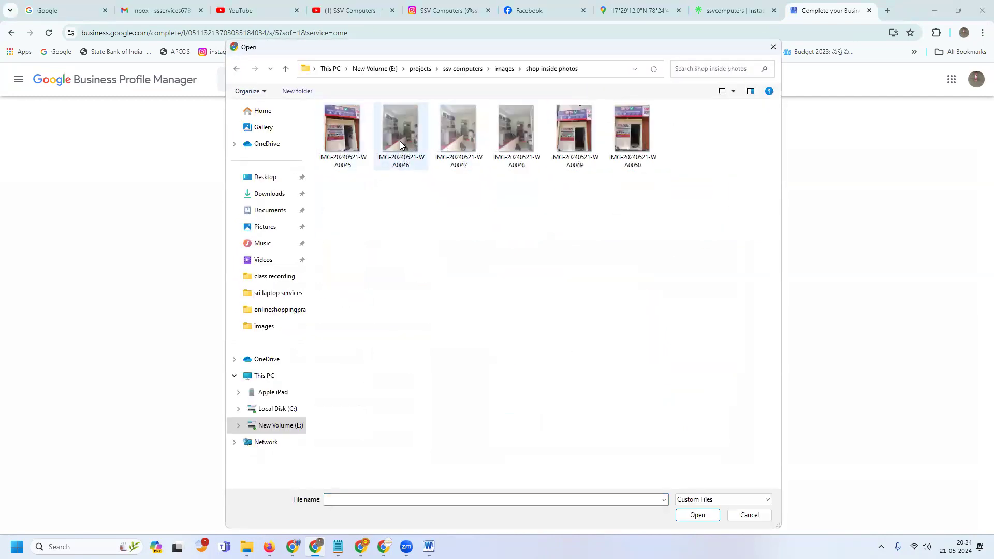
{"action": "double_click", "coordinate": [502, 138]}
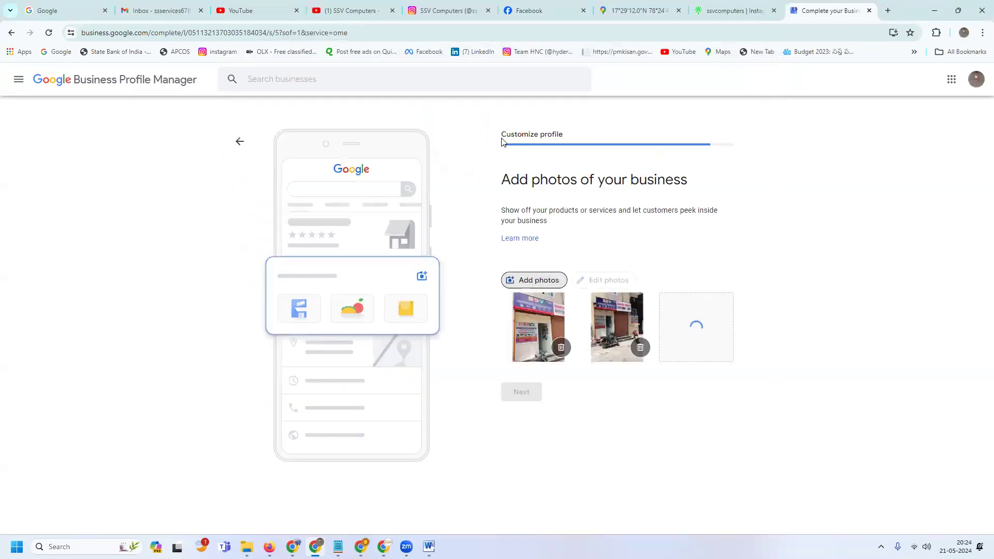
Preview the banner images in the images folder and add the SSV Laptops banner IMG-20240507-WA0068 to the business photos
{"action": "left_click", "coordinate": [527, 273]}
{"action": "left_click", "coordinate": [504, 69]}
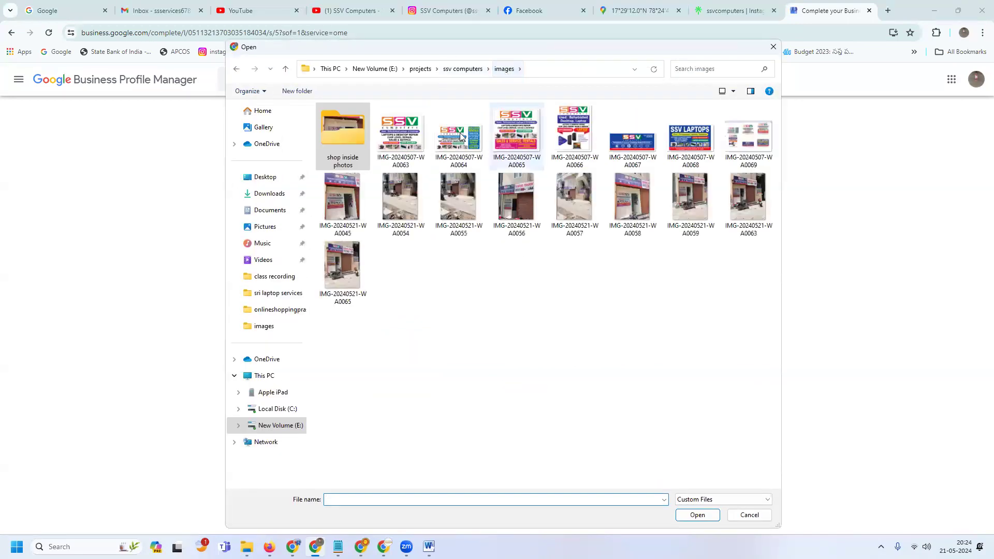
{"action": "left_click", "coordinate": [400, 133]}
{"action": "right_click", "coordinate": [401, 134]}
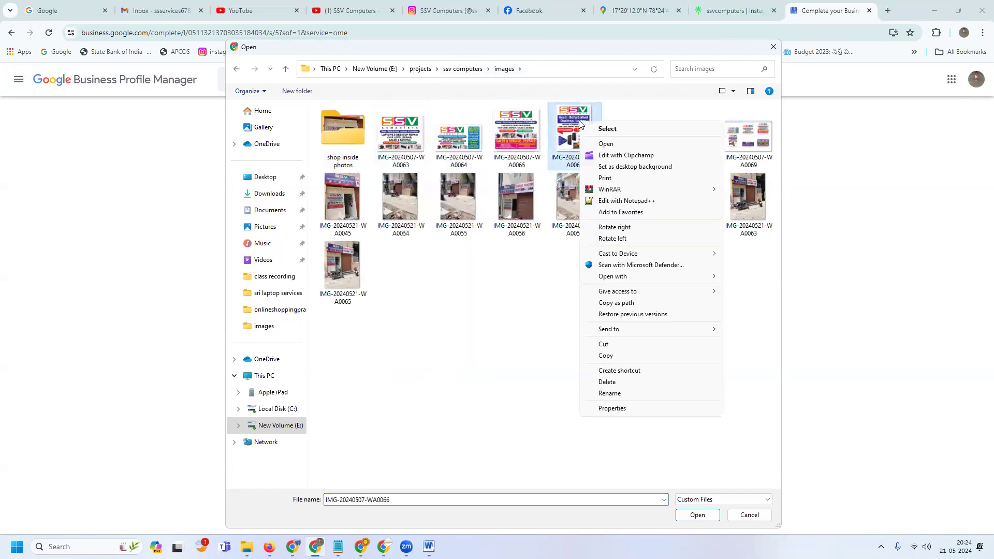
{"action": "left_click", "coordinate": [596, 144]}
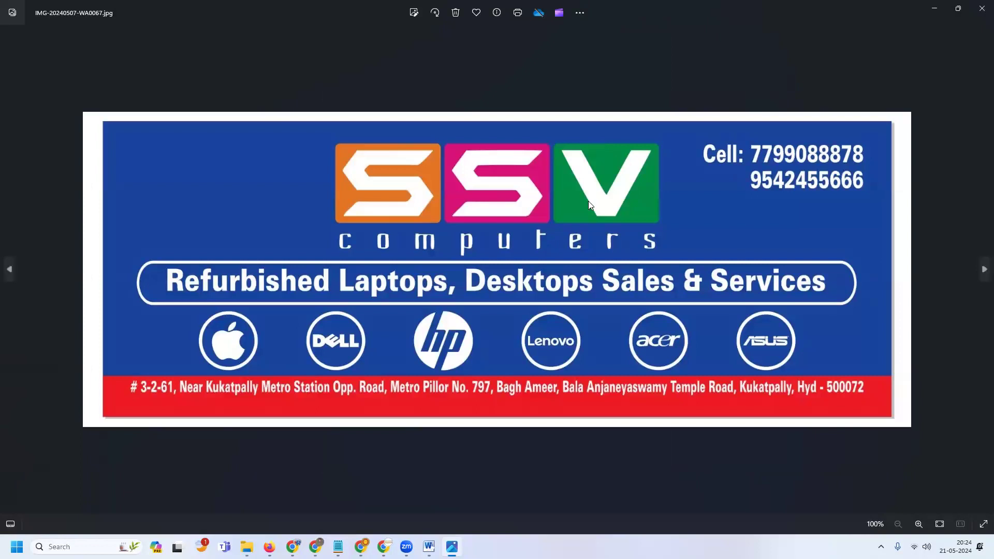
{"action": "key", "text": "Right"}
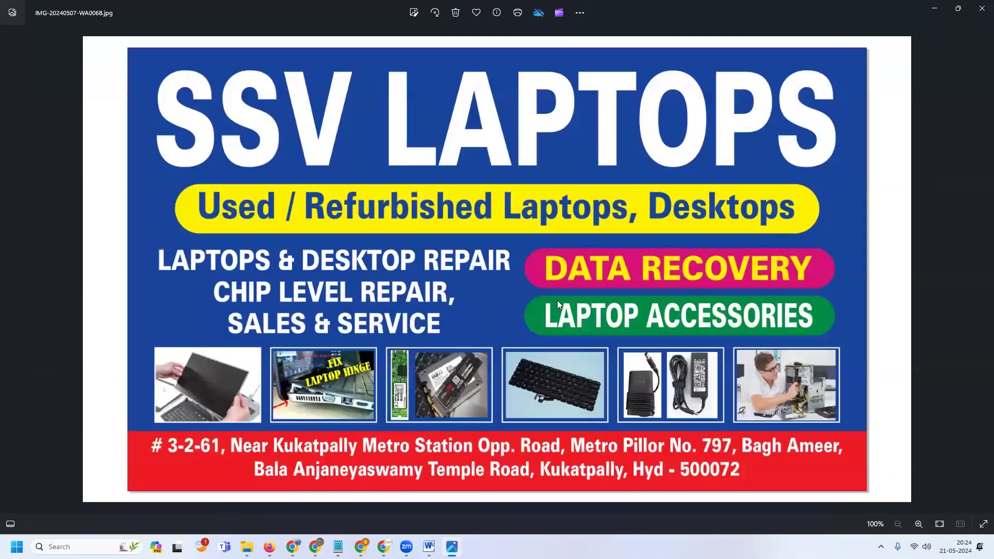
{"action": "left_click", "coordinate": [981, 9]}
{"action": "left_click", "coordinate": [686, 148]}
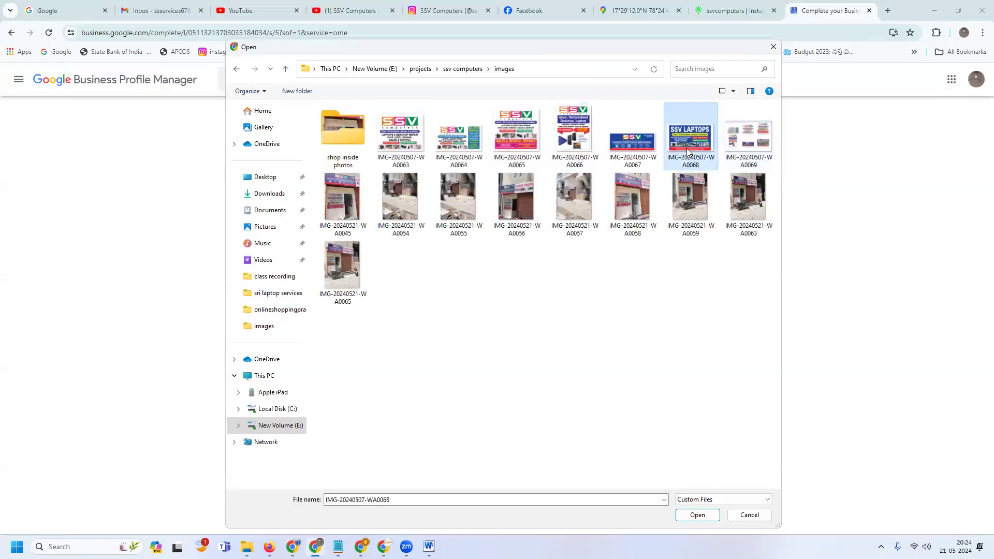
{"action": "double_click", "coordinate": [687, 149]}
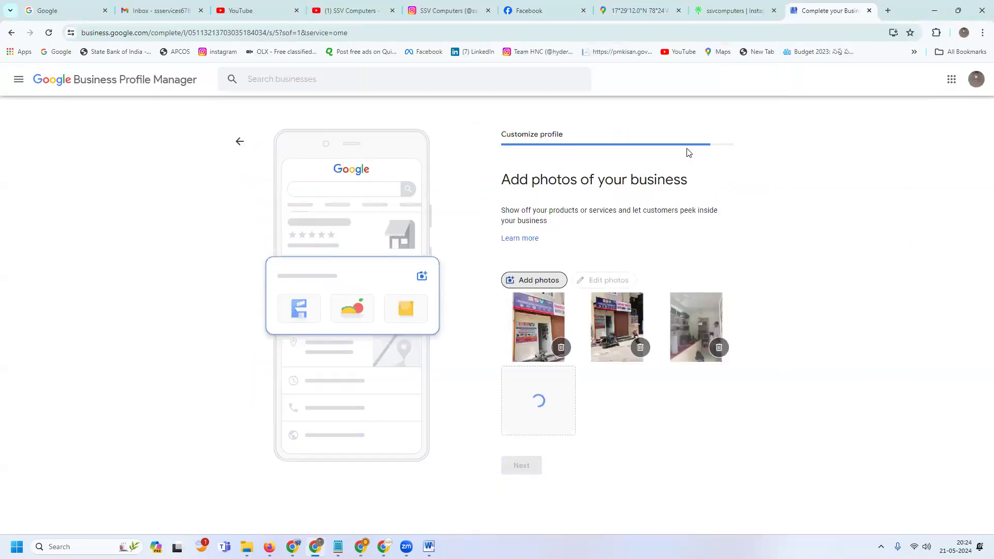
Add the banner IMG-20240507-WA0064 to the business photos and submit the photo set
{"action": "left_click", "coordinate": [533, 281]}
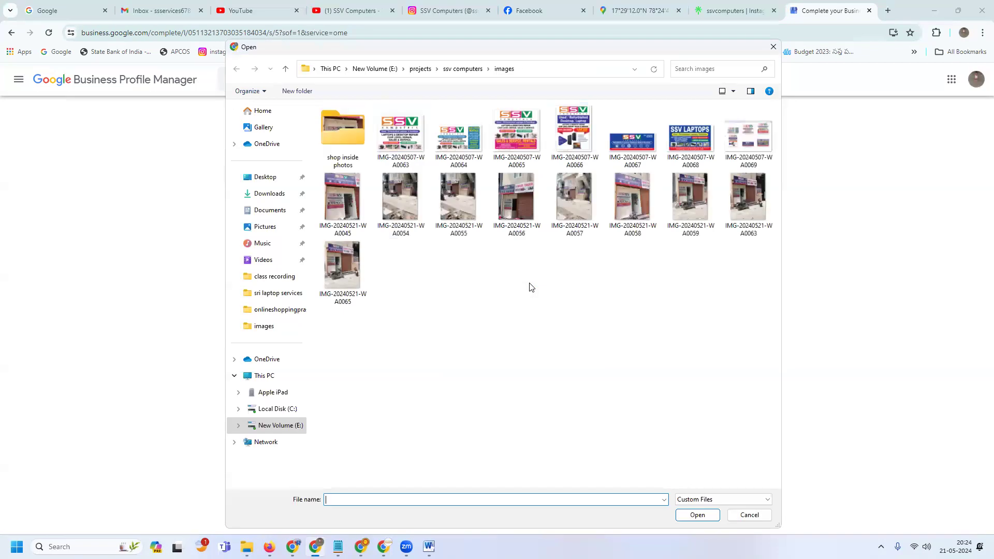
{"action": "double_click", "coordinate": [458, 137]}
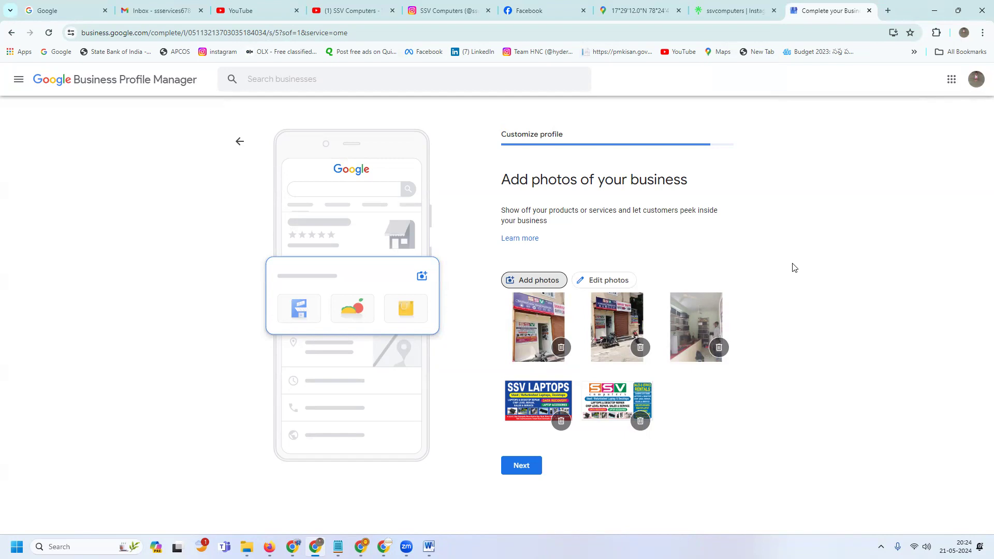
{"action": "left_click", "coordinate": [511, 466]}
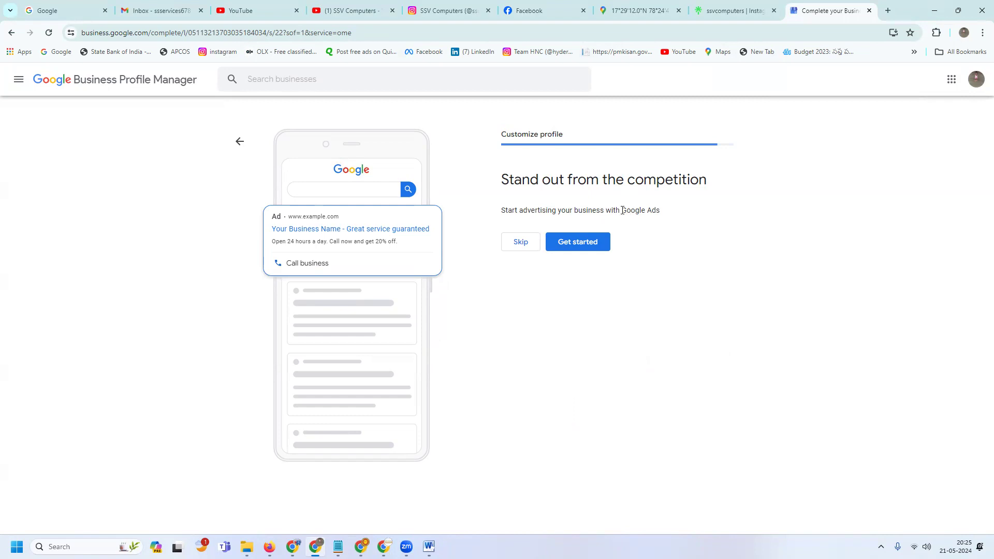
Skip the Google Ads and Google Workspace offers, continue to the finished SSV Computers profile and look it over
{"action": "left_click", "coordinate": [520, 242]}
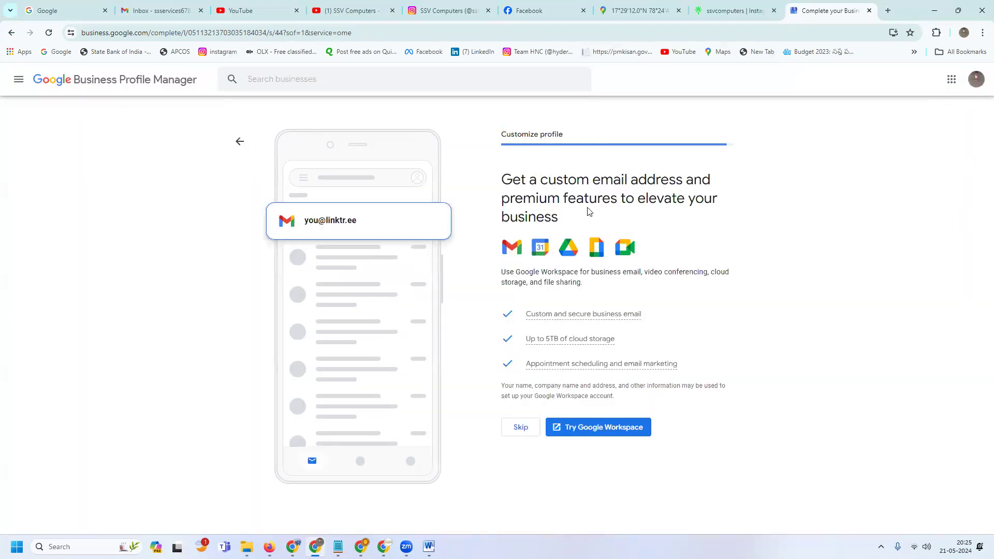
{"action": "left_click", "coordinate": [522, 428]}
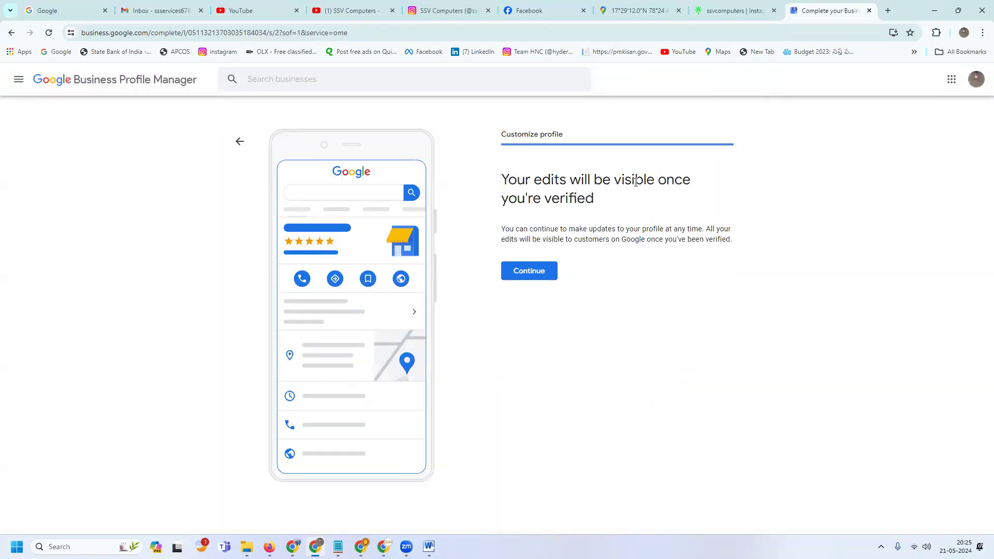
{"action": "left_click", "coordinate": [533, 274]}
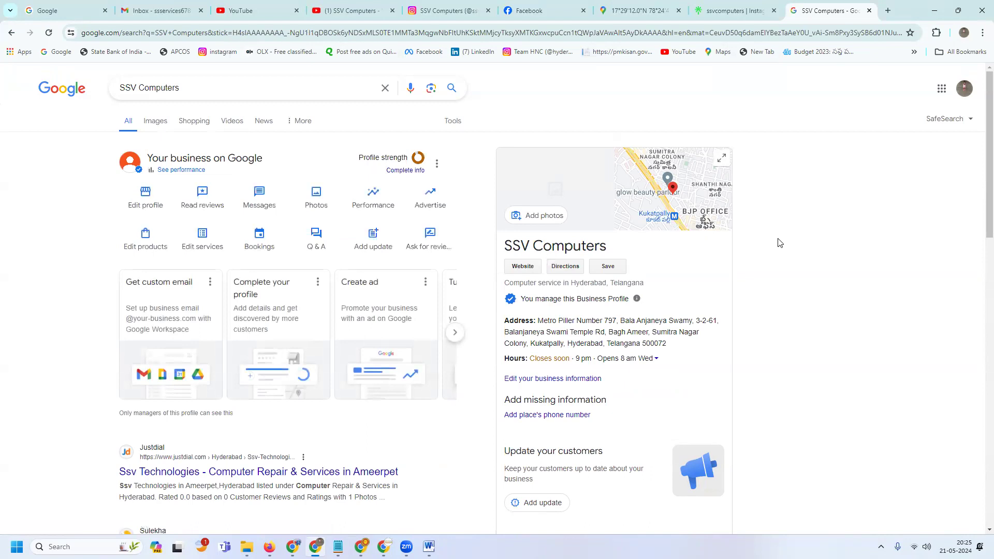
{"action": "scroll", "coordinate": [780, 242], "scroll_direction": "down", "scroll_amount": 3}
{"action": "scroll", "coordinate": [780, 243], "scroll_direction": "up", "scroll_amount": 3}
Open business.google.com/locations in a new browser tab to list the managed businesses
{"action": "left_click", "coordinate": [886, 12]}
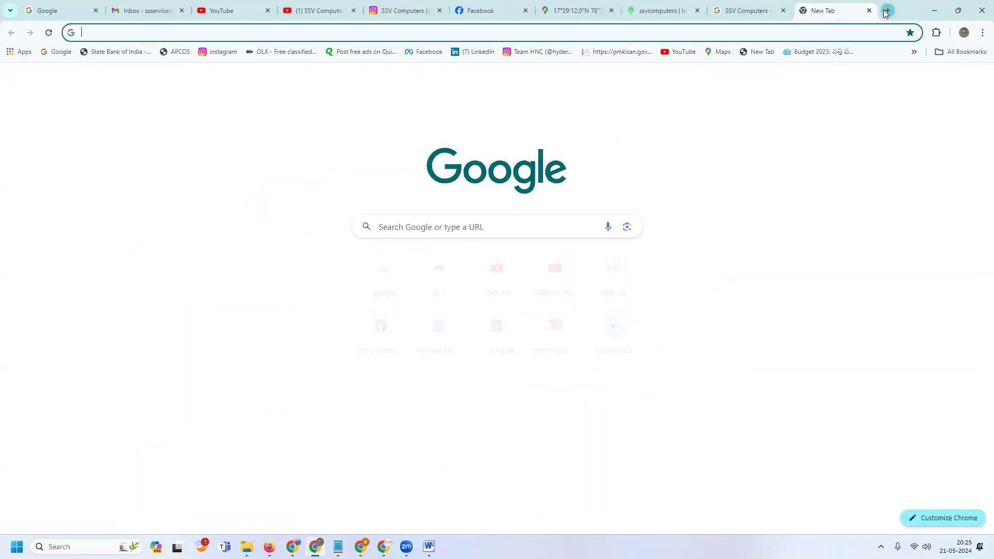
{"action": "type", "text": "bus"}
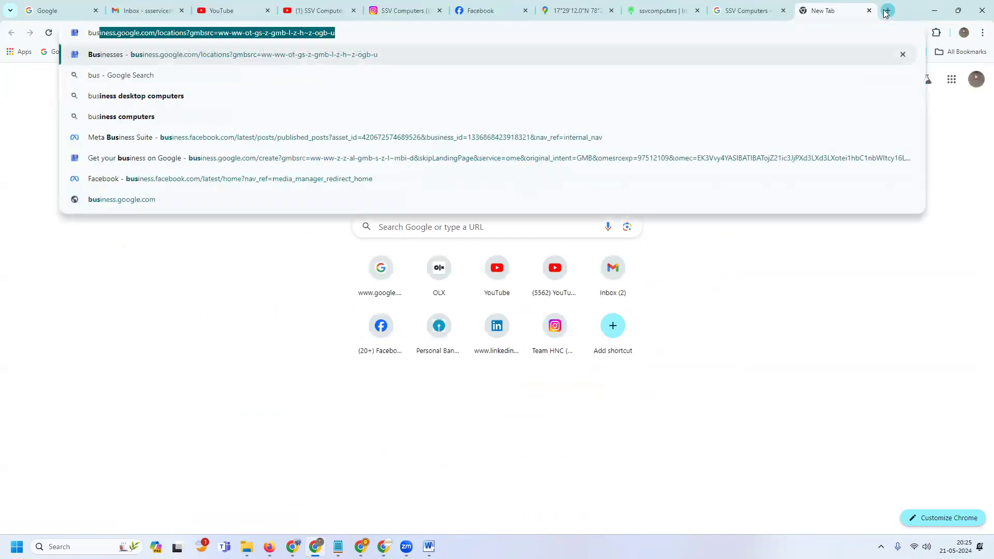
{"action": "key", "text": "Right"}
{"action": "key", "text": "BackSpace"}
{"action": "key", "text": "BackSpace"}
{"action": "key", "text": "BackSpace"}
{"action": "key", "text": "BackSpace"}
{"action": "key", "text": "BackSpace"}
{"action": "key", "text": "BackSpace"}
{"action": "key", "text": "BackSpace"}
{"action": "key", "text": "BackSpace"}
{"action": "key", "text": "BackSpace"}
{"action": "key", "text": "BackSpace"}
{"action": "key", "text": "BackSpace"}
{"action": "key", "text": "BackSpace"}
{"action": "key", "text": "BackSpace"}
{"action": "key", "text": "BackSpace"}
{"action": "key", "text": "BackSpace"}
{"action": "key", "text": "BackSpace"}
{"action": "key", "text": "BackSpace"}
{"action": "key", "text": "BackSpace"}
{"action": "key", "text": "BackSpace"}
{"action": "key", "text": "BackSpace"}
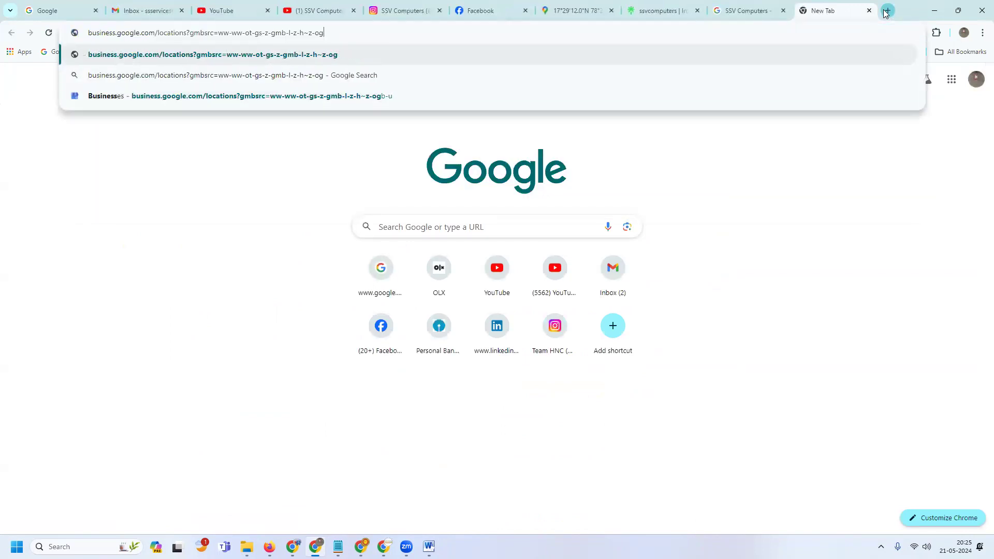
{"action": "key", "text": "BackSpace"}
{"action": "key", "text": "BackSpace"}
{"action": "key", "text": "BackSpace"}
{"action": "key", "text": "BackSpace"}
{"action": "key", "text": "BackSpace"}
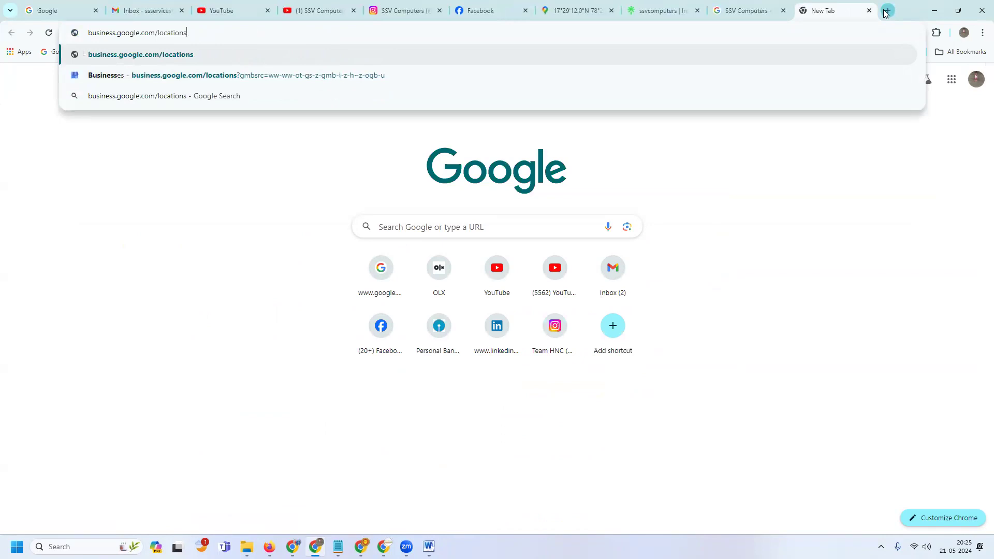
{"action": "key", "text": "Return"}
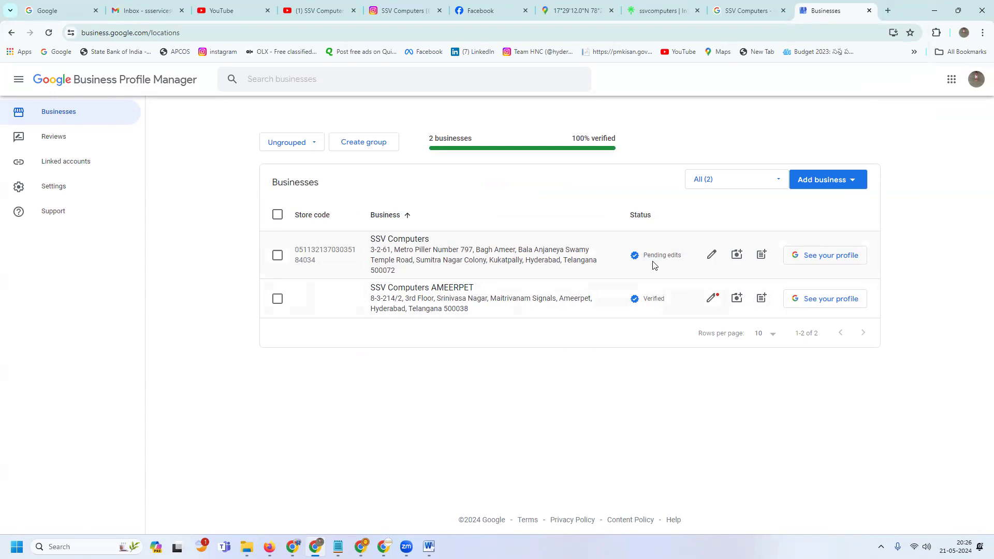
Open the profile of the Kukatpally SSV Computers listing and copy its customer review link
{"action": "left_click", "coordinate": [816, 256]}
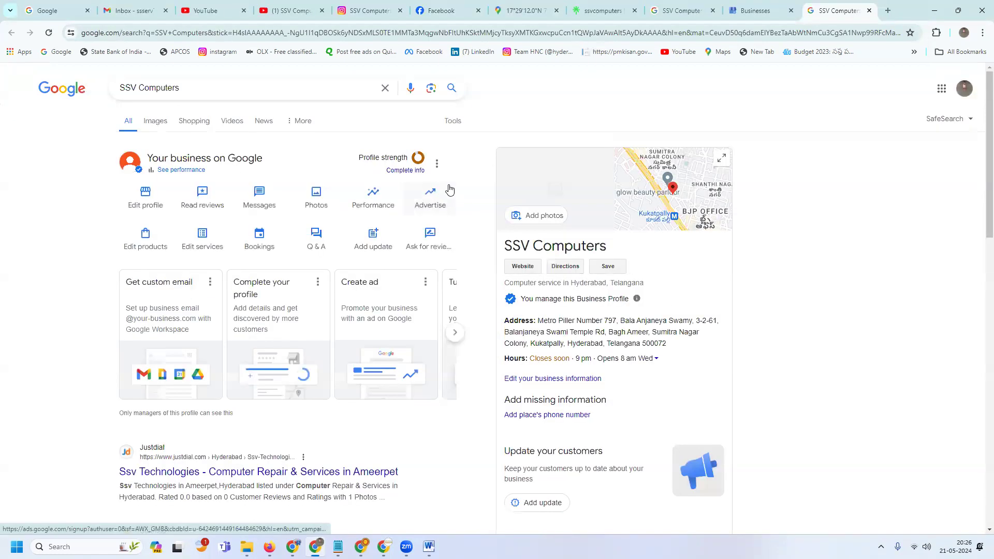
{"action": "left_click", "coordinate": [428, 243]}
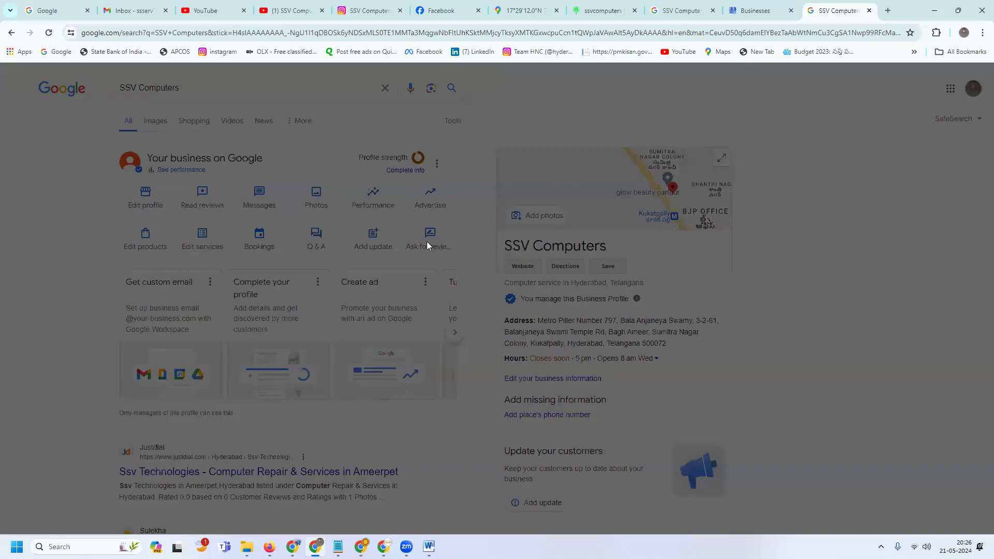
{"action": "left_click", "coordinate": [534, 262]}
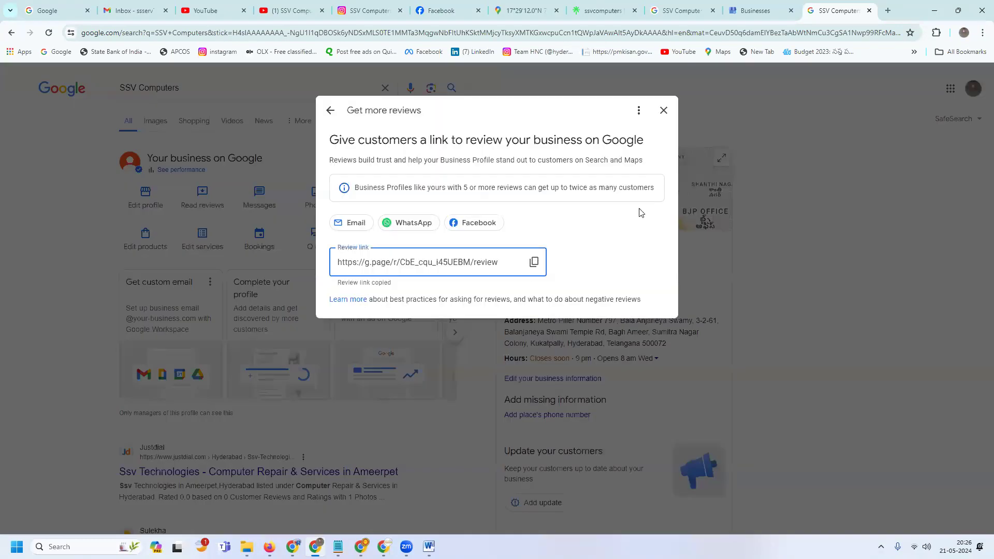
Open the copied review link in a new incognito window
{"action": "left_click", "coordinate": [889, 12]}
{"action": "left_click", "coordinate": [982, 32]}
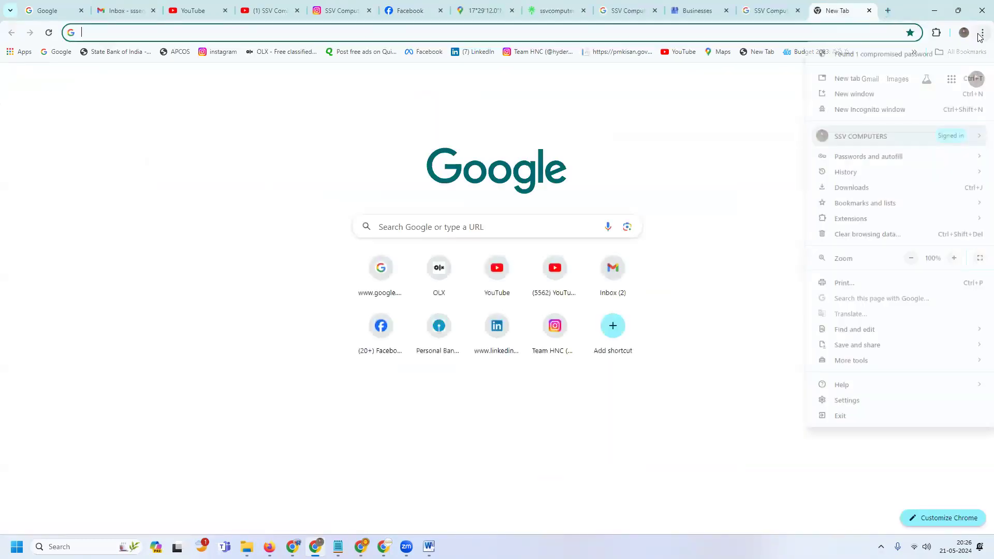
{"action": "left_click", "coordinate": [851, 112]}
{"action": "key", "text": "ctrl+v"}
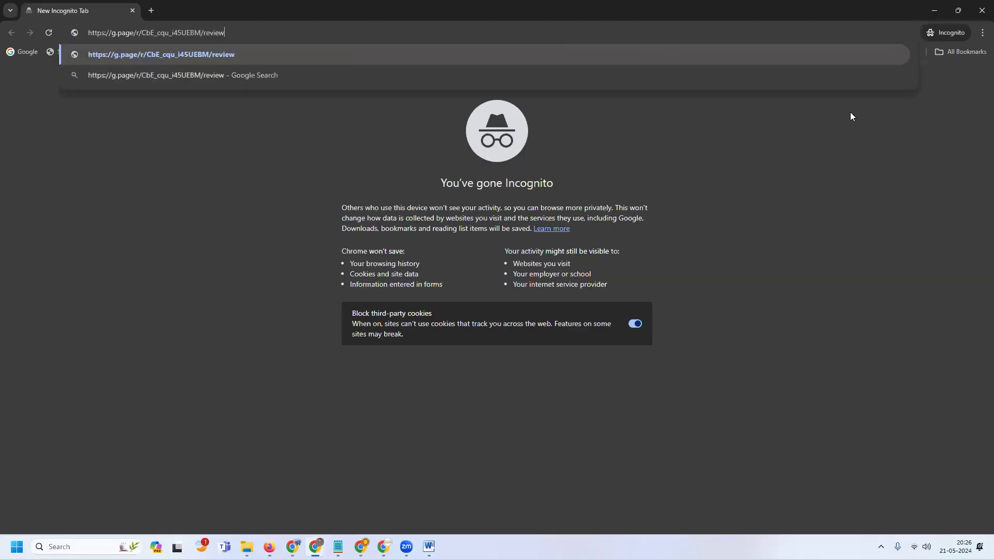
{"action": "key", "text": "Return"}
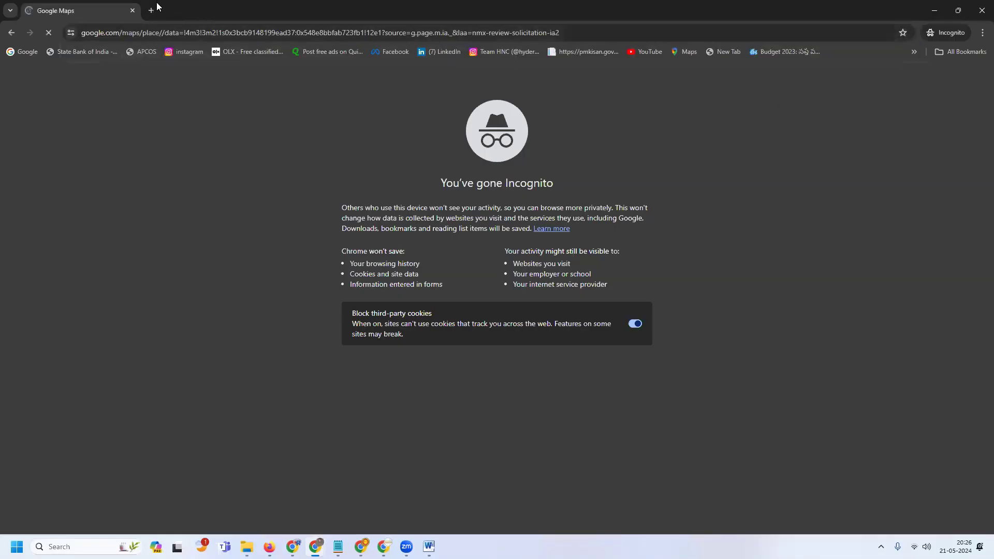
Open the same link without its "review" ending in a second incognito tab to view the Maps listing
{"action": "left_click", "coordinate": [152, 11]}
{"action": "key", "text": "ctrl+v"}
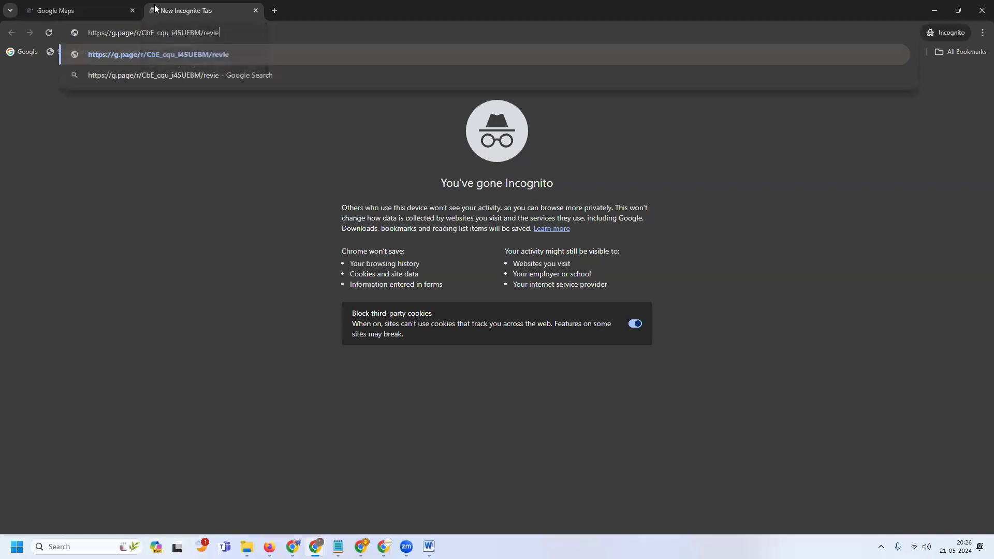
{"action": "key", "text": "BackSpace"}
{"action": "key", "text": "BackSpace"}
{"action": "key", "text": "Return"}
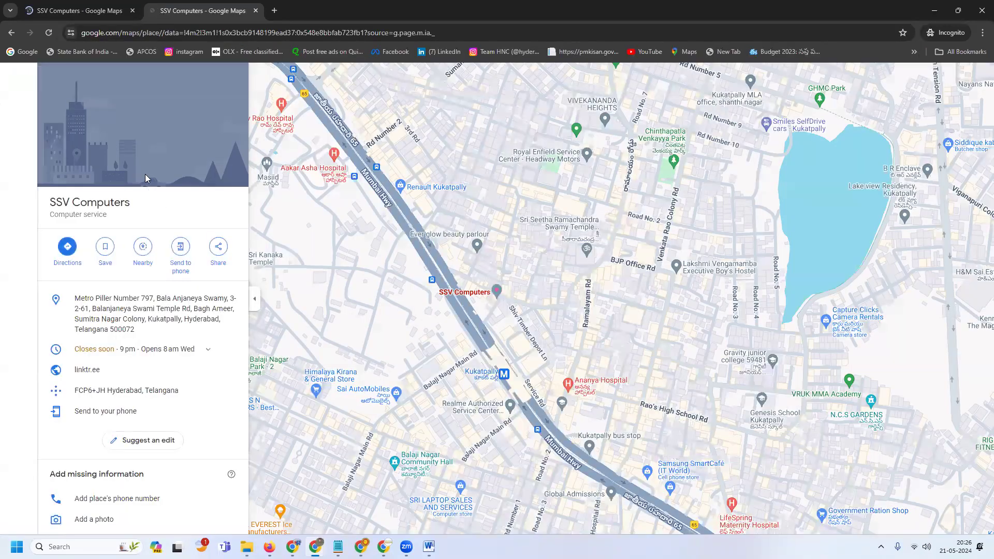
Check the review page in the first incognito tab and switch to the browser window with the YouTube channel's videos
{"action": "left_click", "coordinate": [76, 4]}
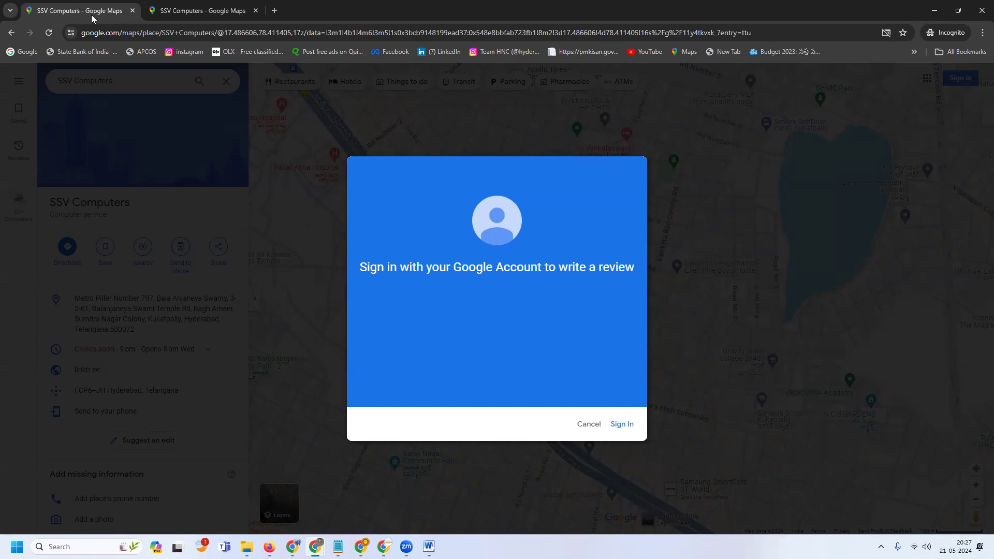
{"action": "left_click", "coordinate": [292, 547]}
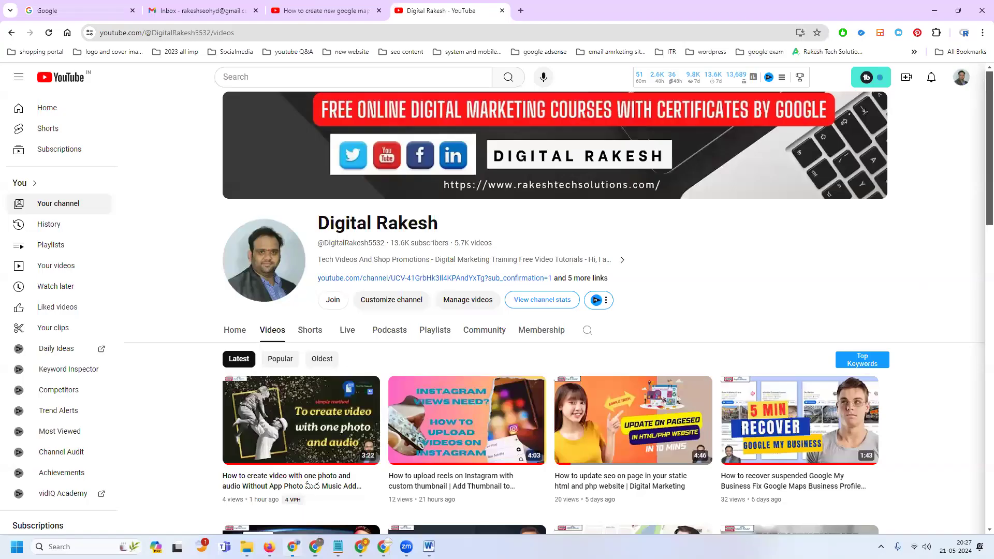